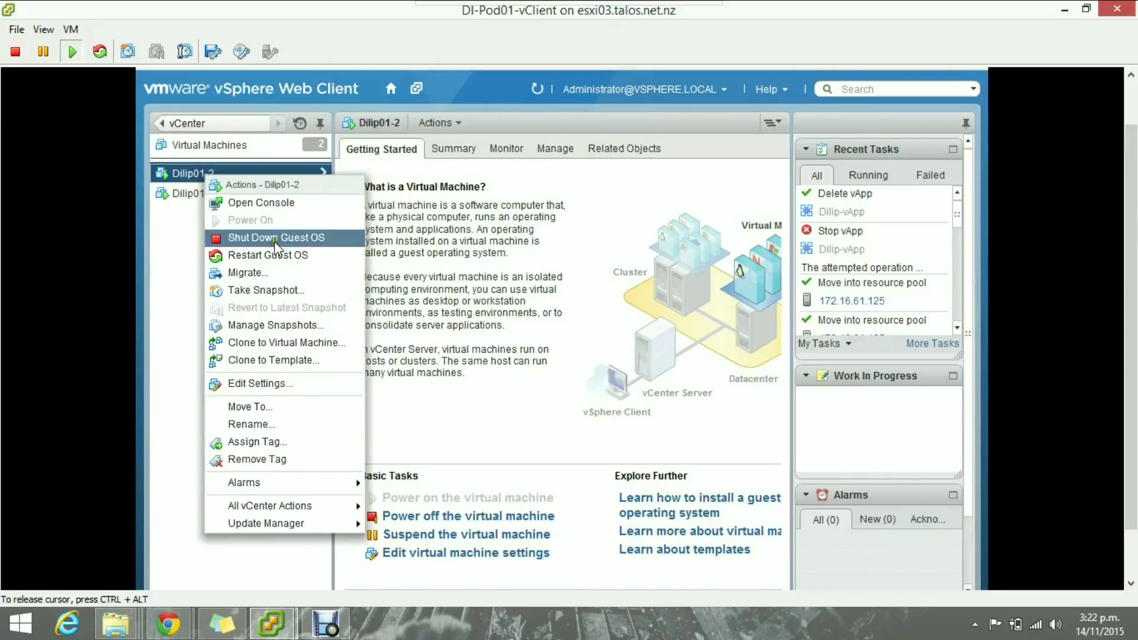
# Step: Shut down the guest operating system of the virtual machine Dilip01-2
pyautogui.click(277, 239)
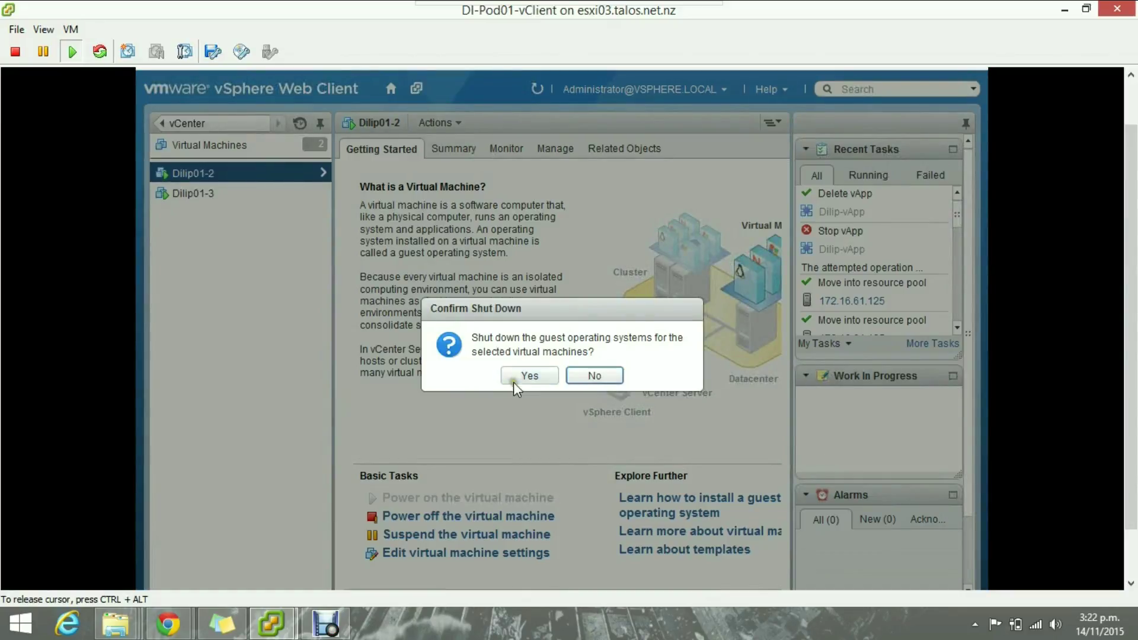
pyautogui.click(513, 376)
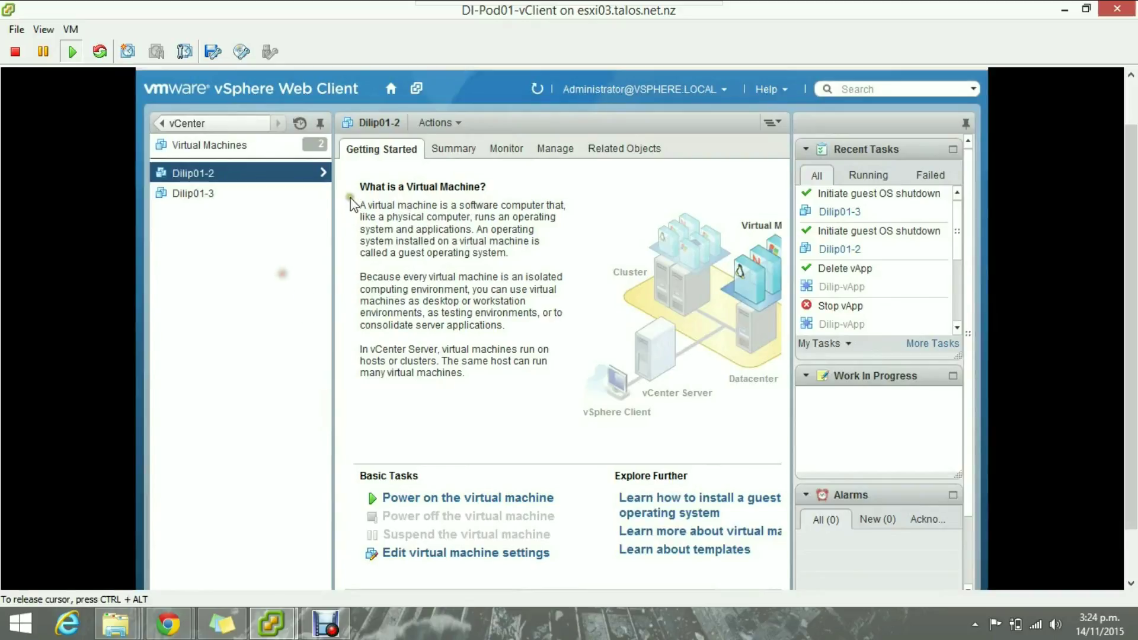
# Step: Go to the vApps inventory list in vCenter and start creating a new vApp
pyautogui.click(392, 93)
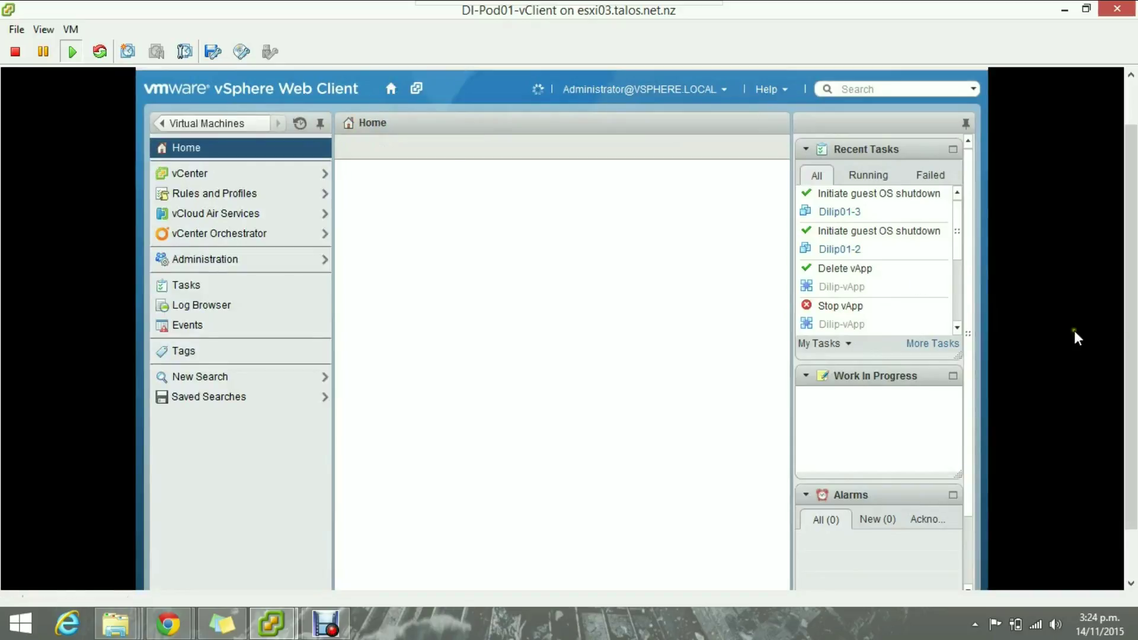
pyautogui.moveTo(1132, 246); pyautogui.dragTo(1132, 299)
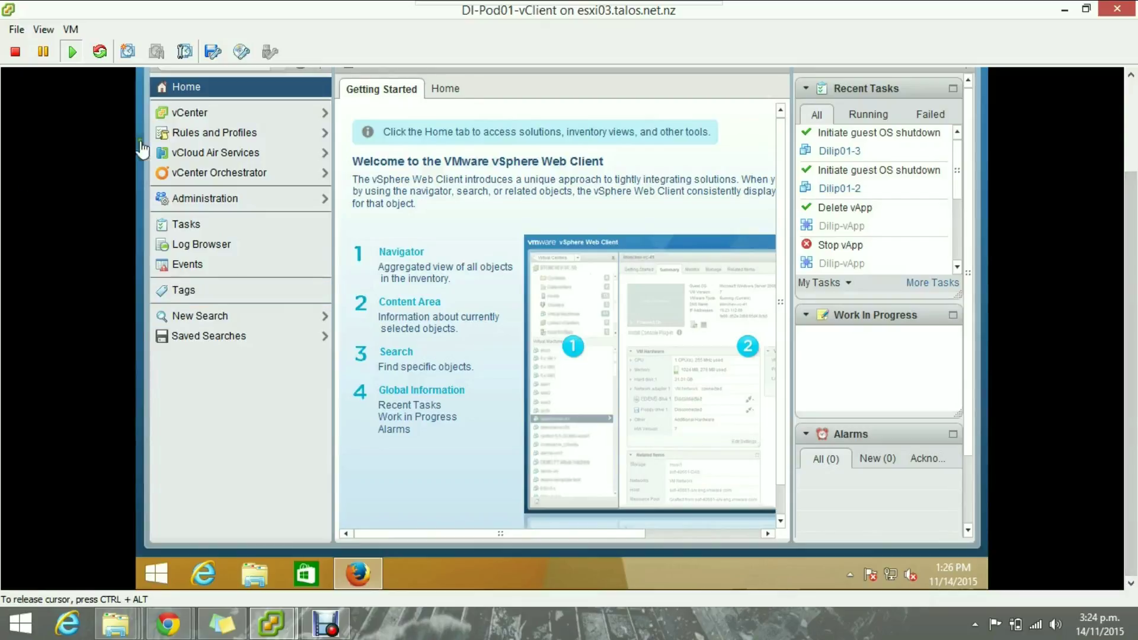
pyautogui.click(210, 110)
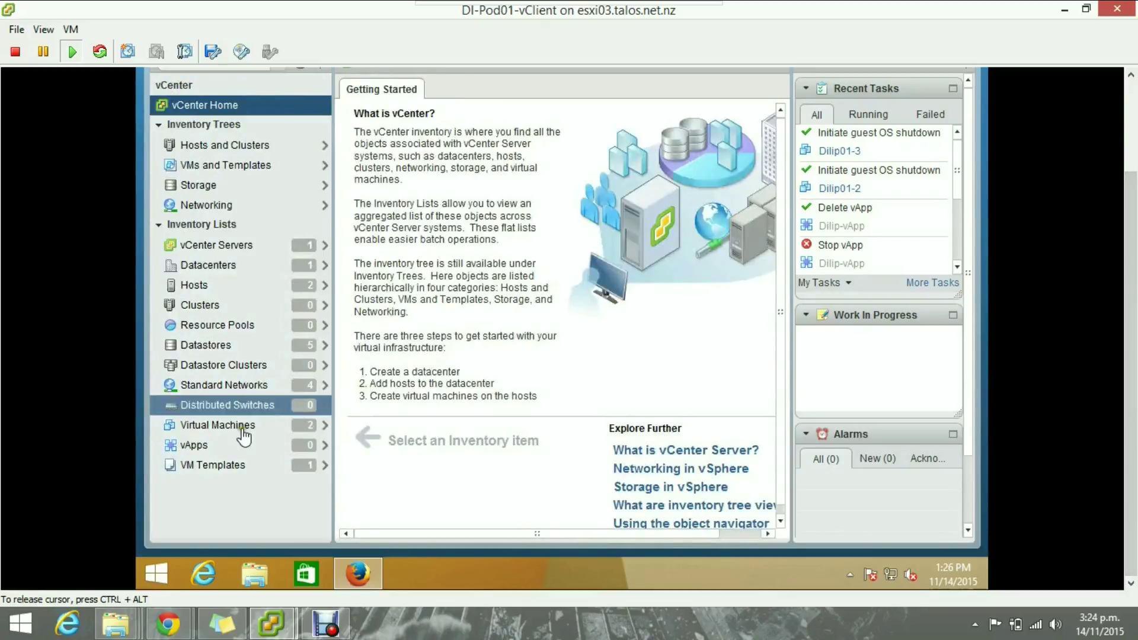
pyautogui.click(204, 445)
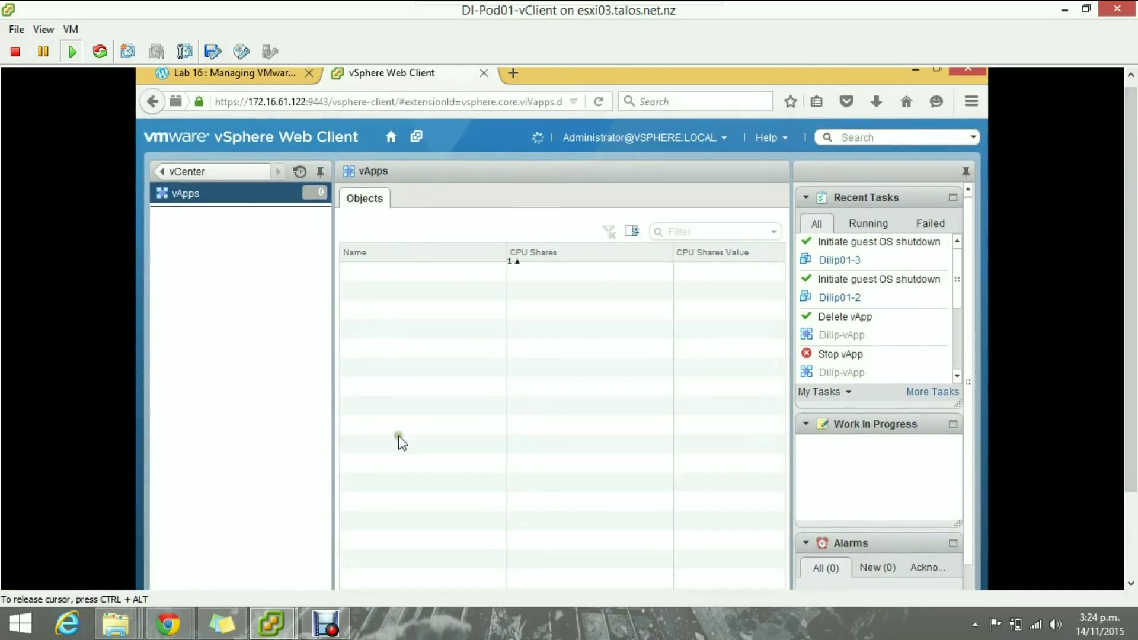
pyautogui.click(352, 232)
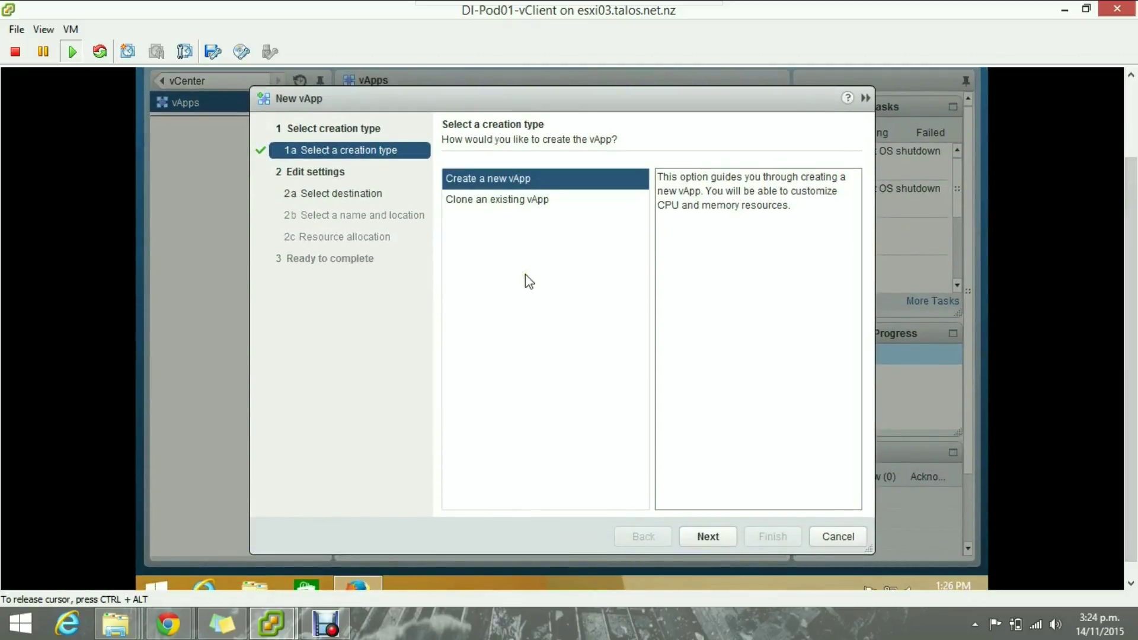
# Step: Use the option to create a new vApp and select host 172.16.61.125 under Lab Servers as its destination
pyautogui.click(704, 537)
pyautogui.click(468, 248)
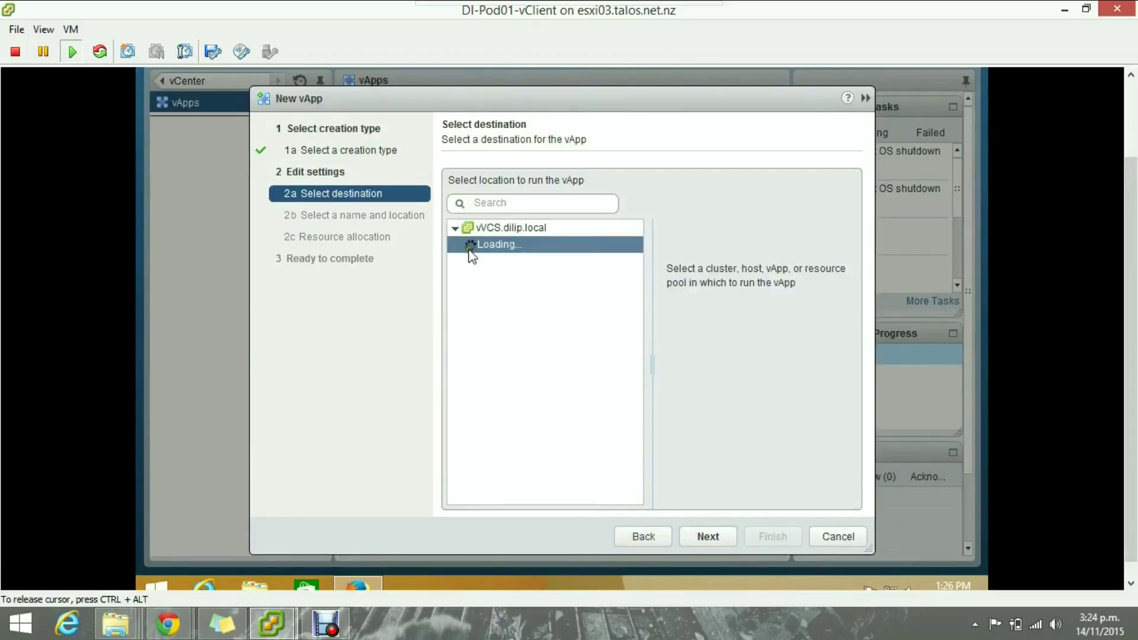
pyautogui.click(469, 245)
pyautogui.click(484, 261)
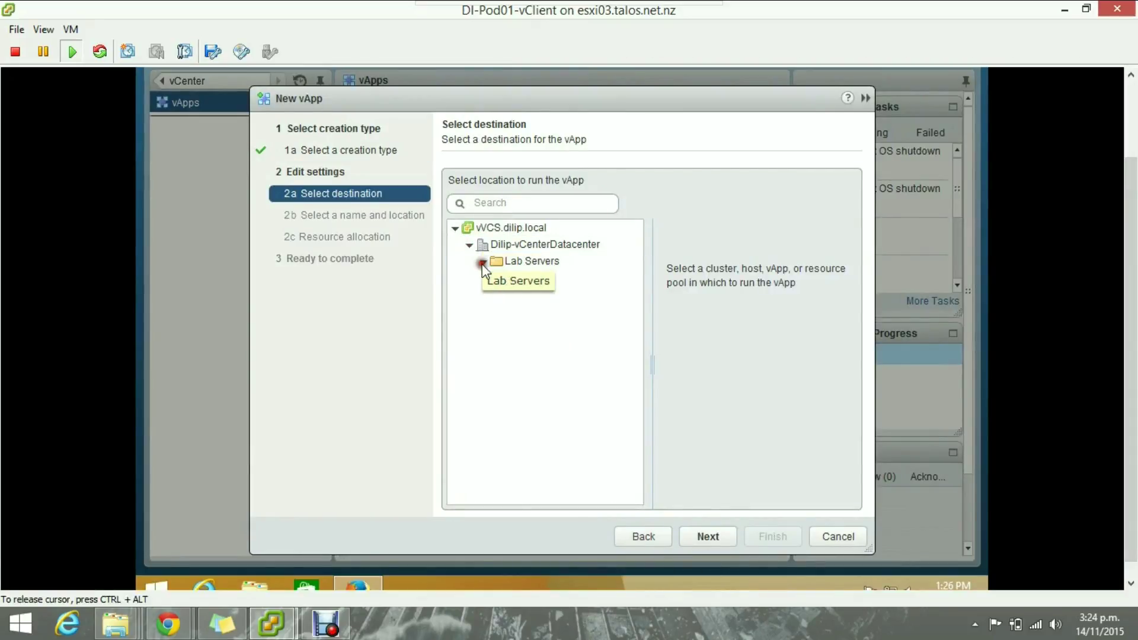
pyautogui.click(573, 277)
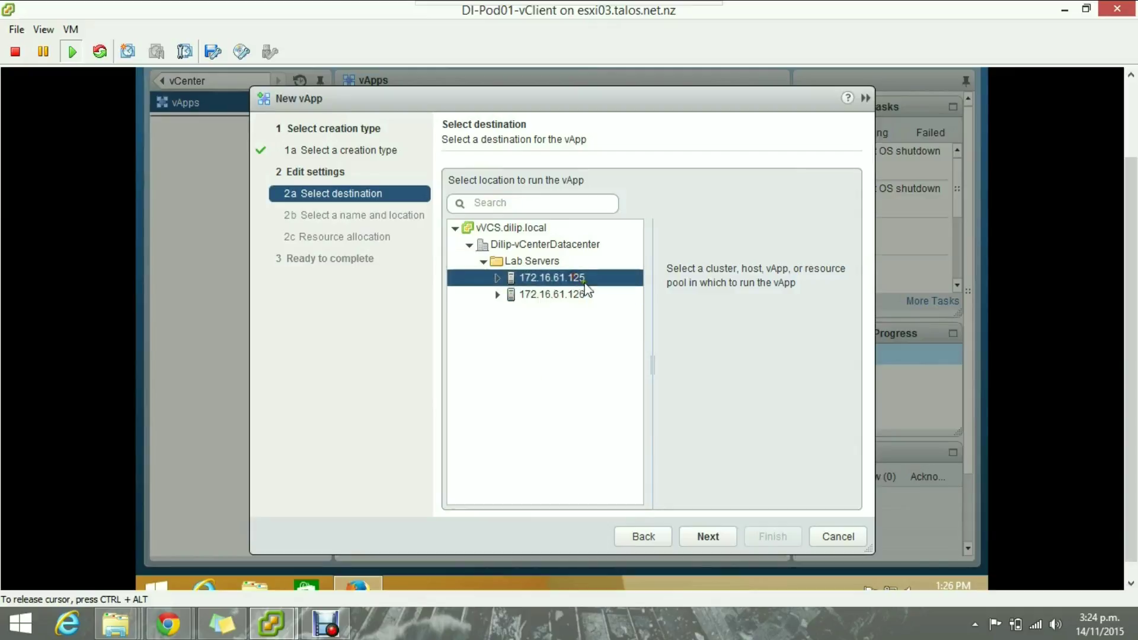
pyautogui.click(705, 536)
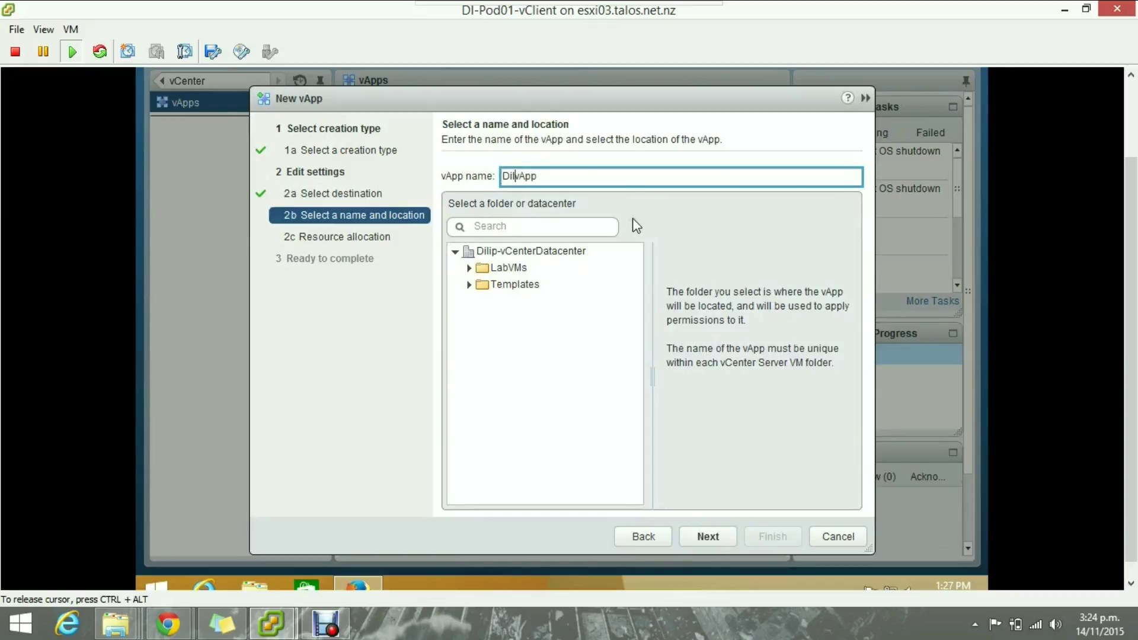
# Step: Name the vApp Dilip-vApp, place it in the LabVMs folder, and finish creating it with the default resource allocation
pyautogui.click(510, 268)
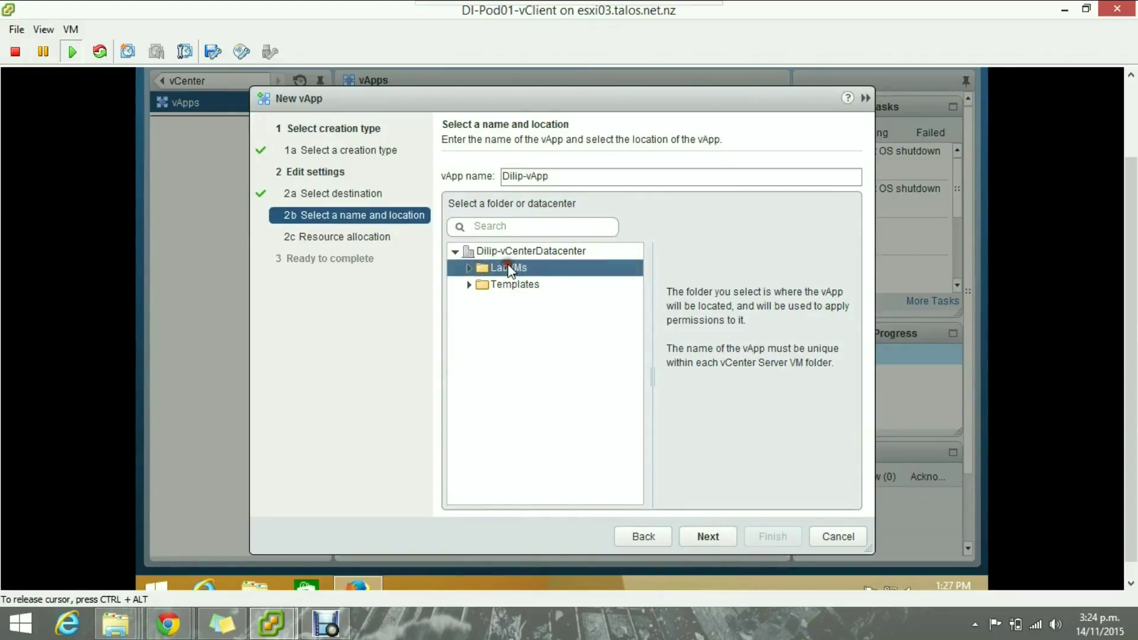
pyautogui.click(697, 528)
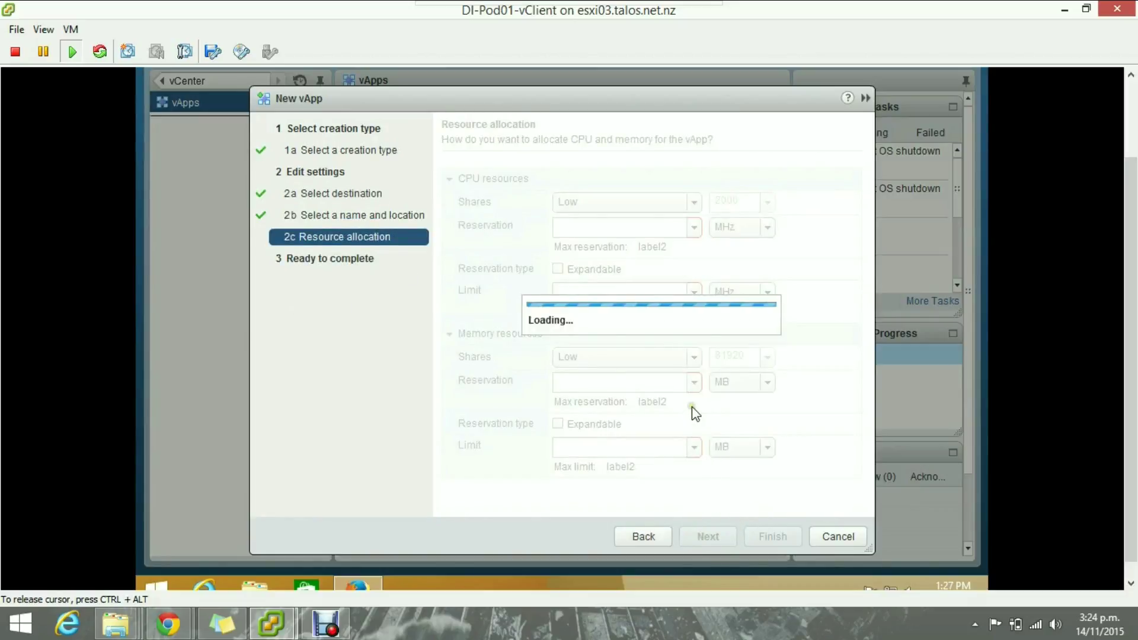
pyautogui.click(709, 537)
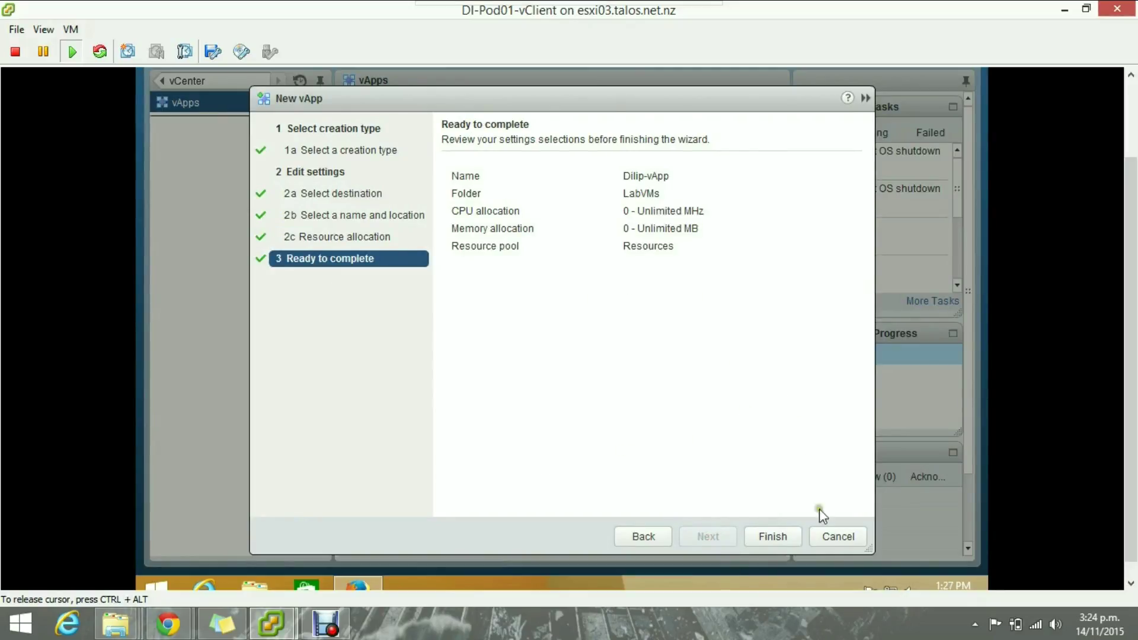
pyautogui.click(769, 537)
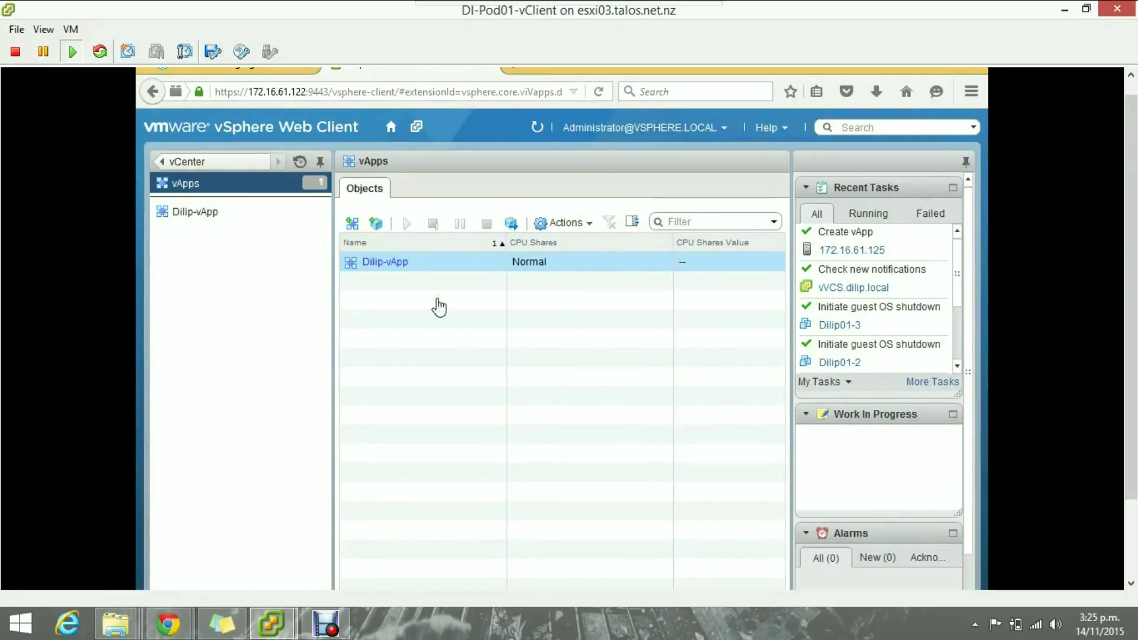
# Step: Move the virtual machines Dilip01-2 and Dilip01-3 into Dilip-vApp in the VMs and Templates inventory
pyautogui.click(389, 131)
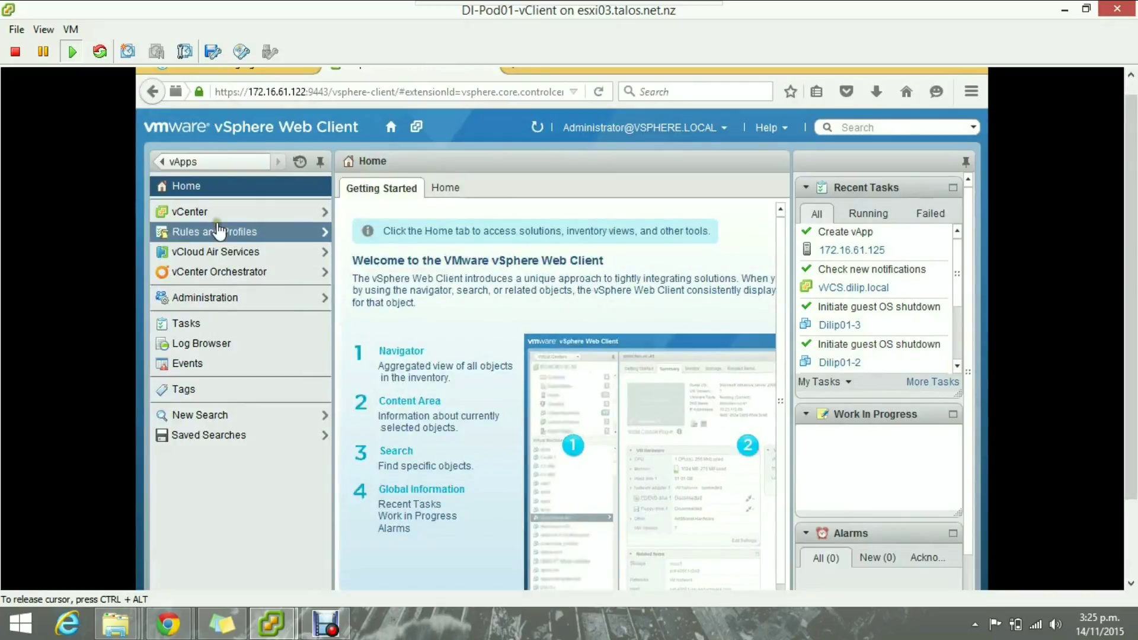
pyautogui.click(209, 216)
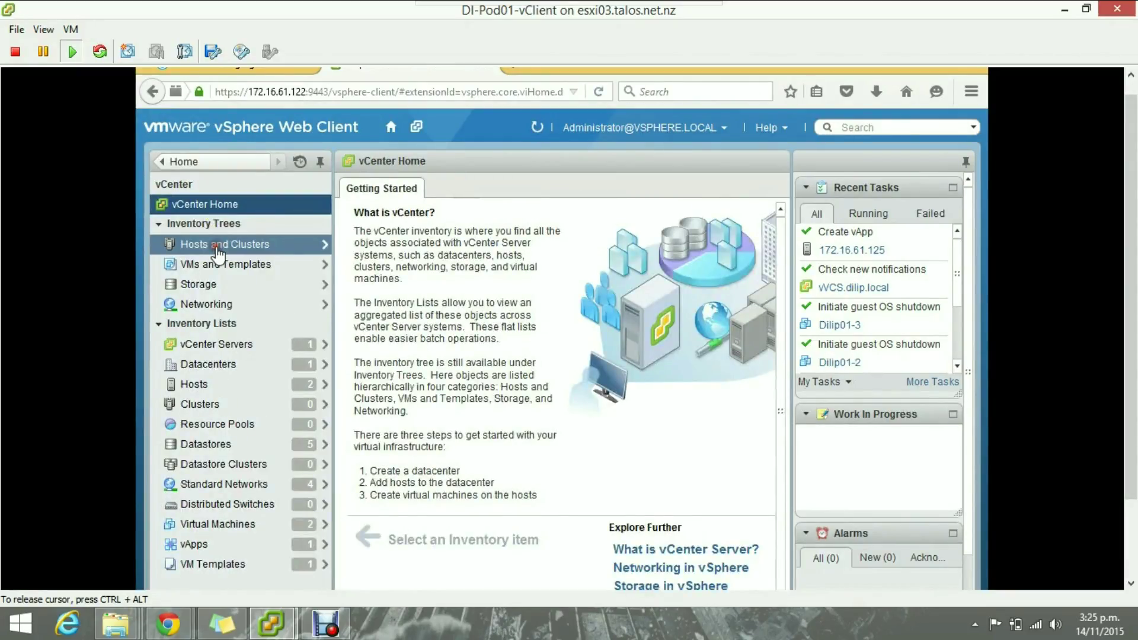
pyautogui.click(218, 249)
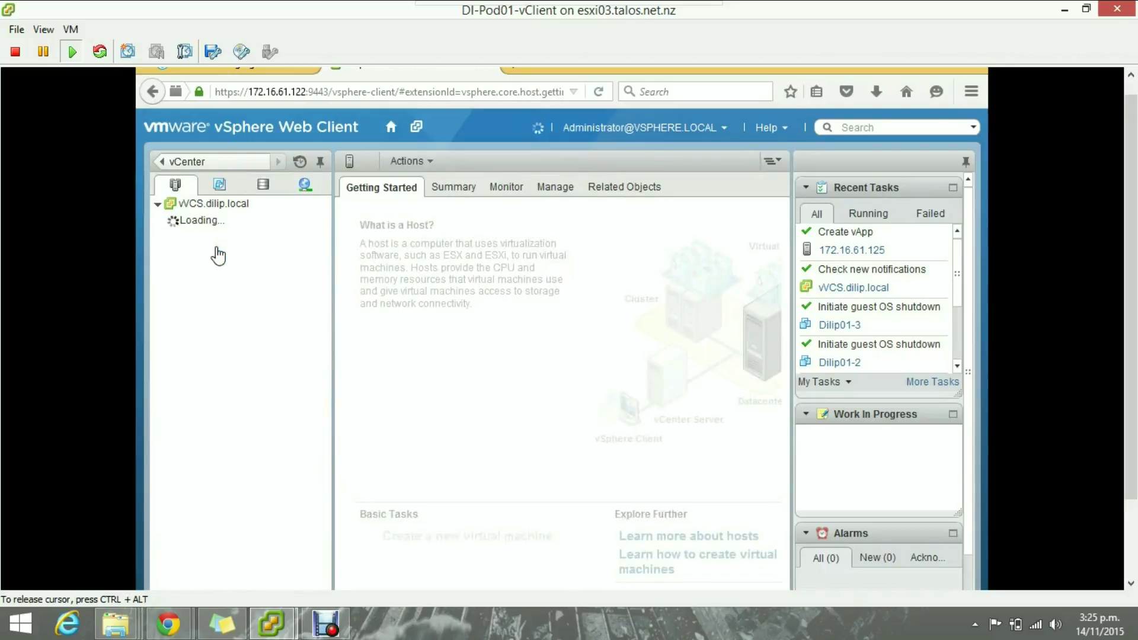
pyautogui.click(220, 185)
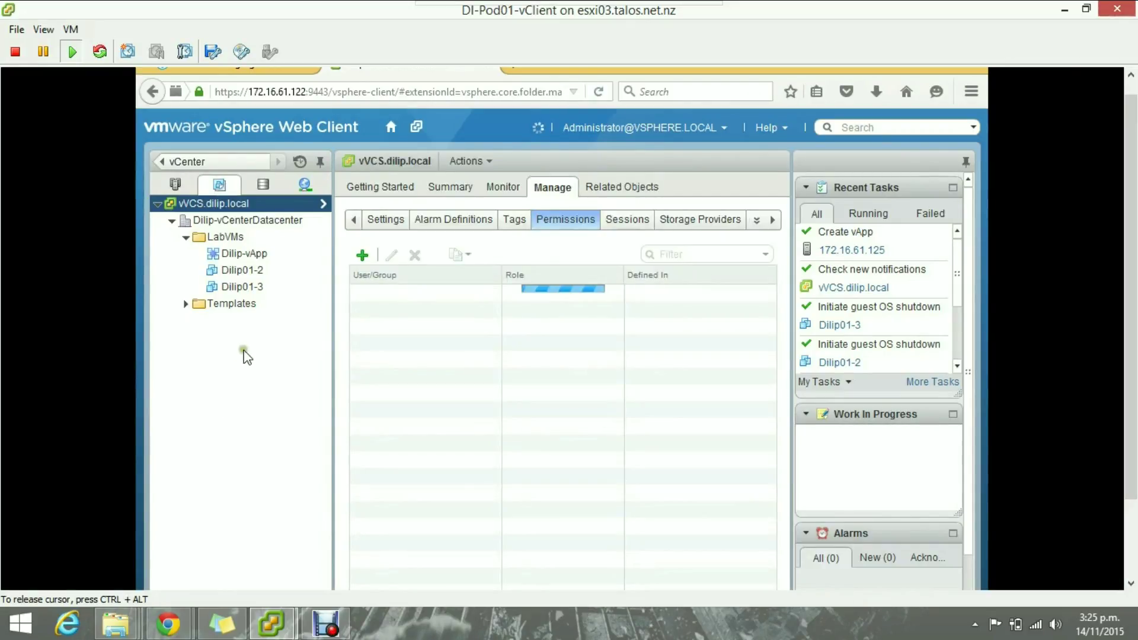
pyautogui.click(240, 255)
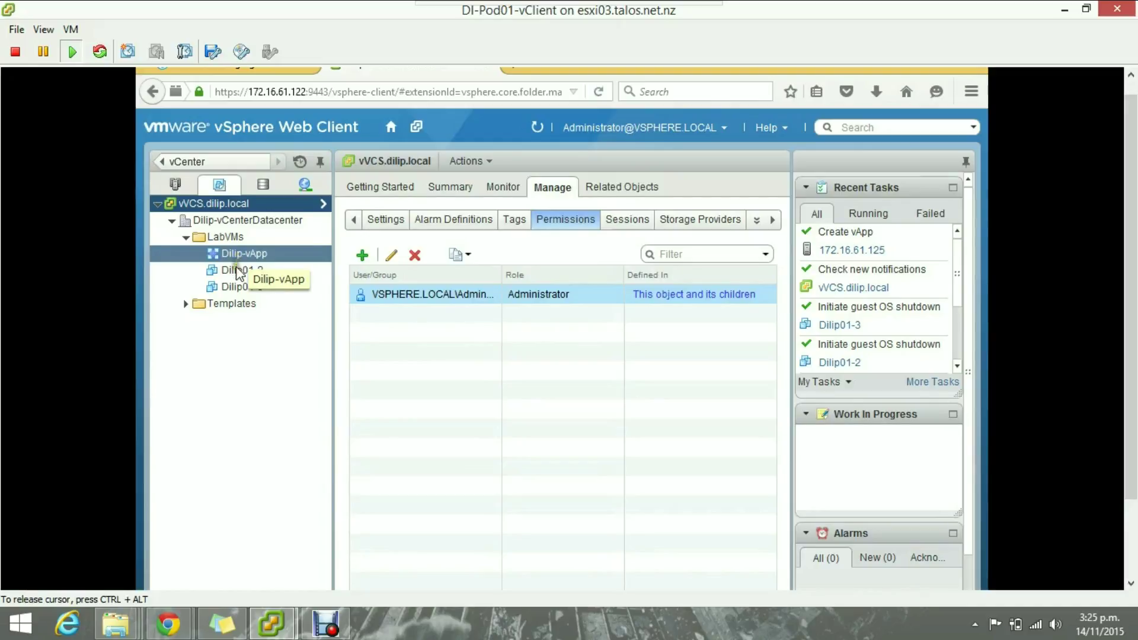
pyautogui.click(246, 272)
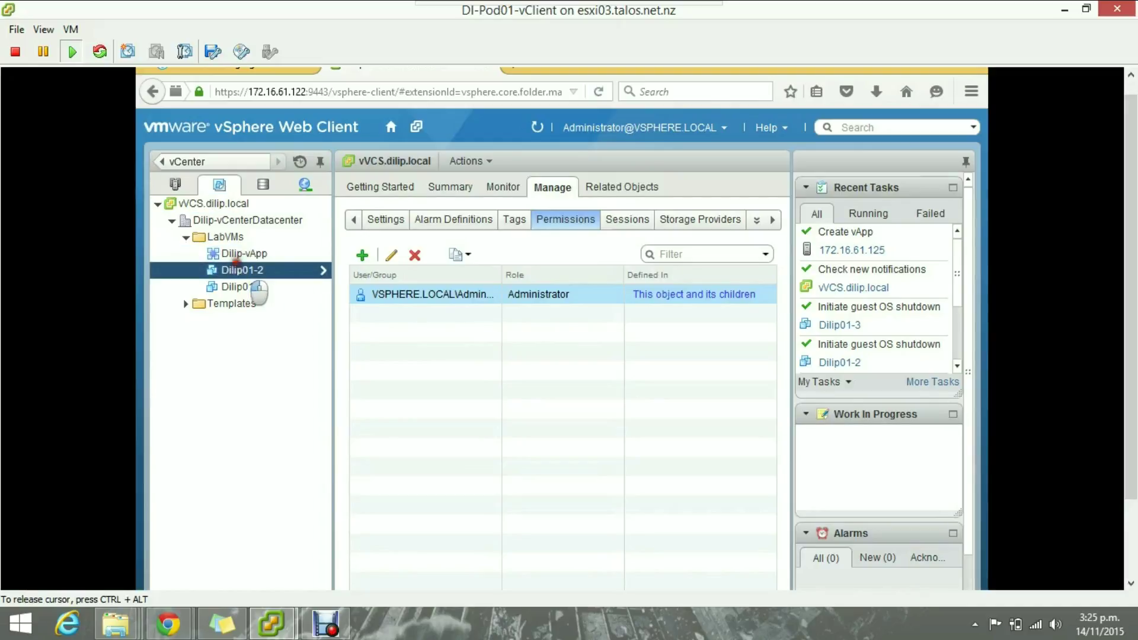
pyautogui.click(239, 254)
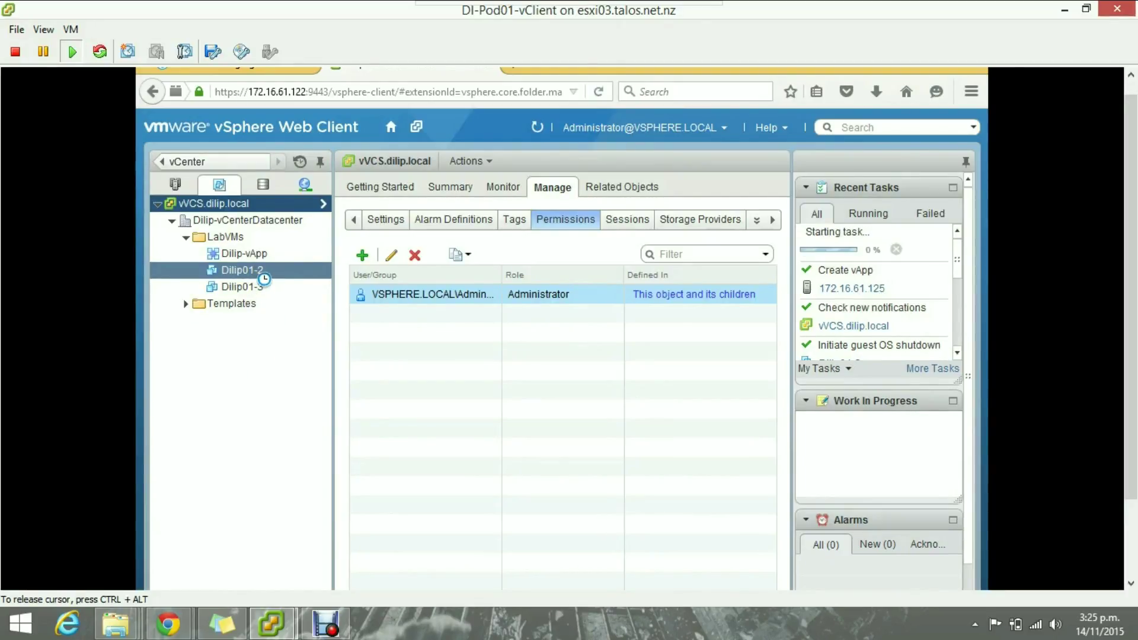
pyautogui.hotkey('ctrl', 'alt')
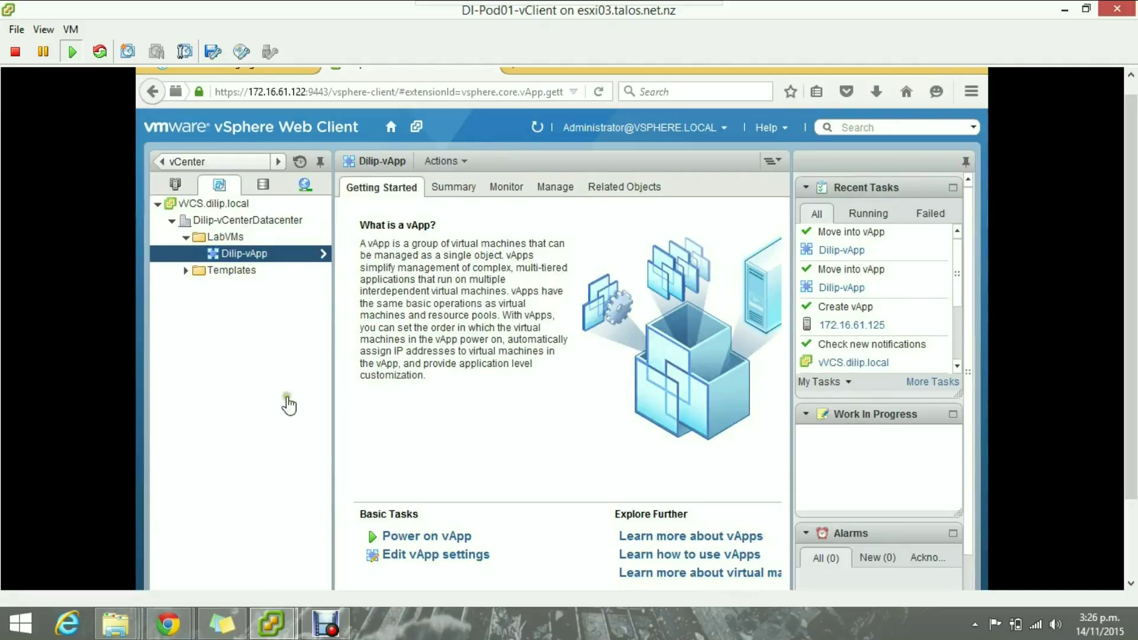
# Step: Edit Dilip-vApp from the Hosts and Clusters inventory so that Dilip01-3 starts in Group 1 and Dilip01-2 in Group 2
pyautogui.click(174, 187)
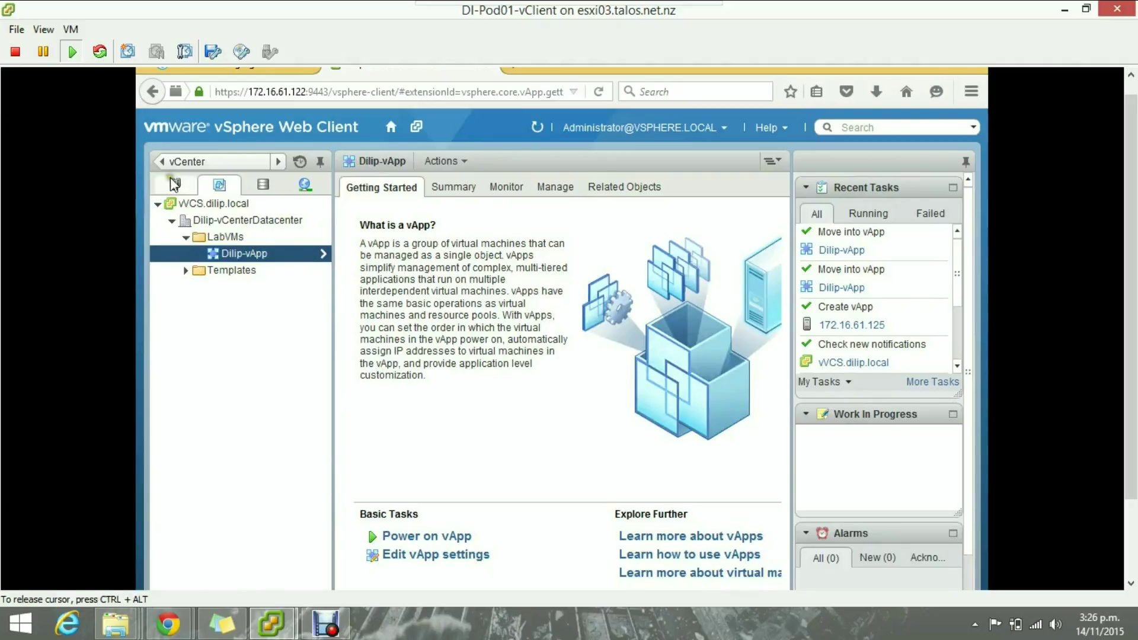
pyautogui.click(176, 184)
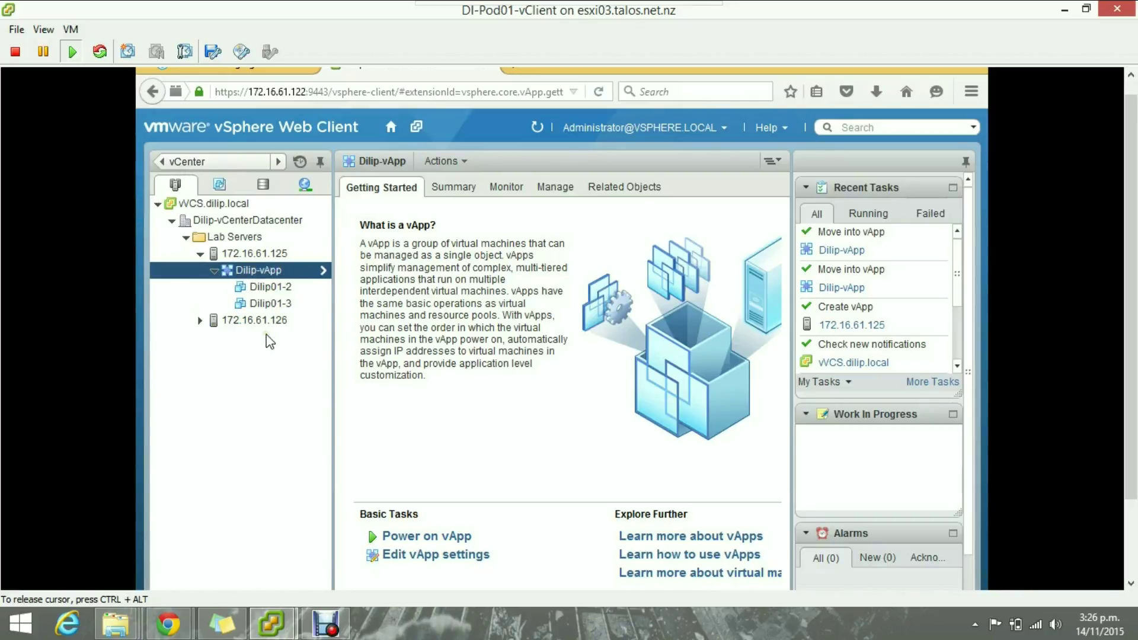
pyautogui.rightClick(291, 271)
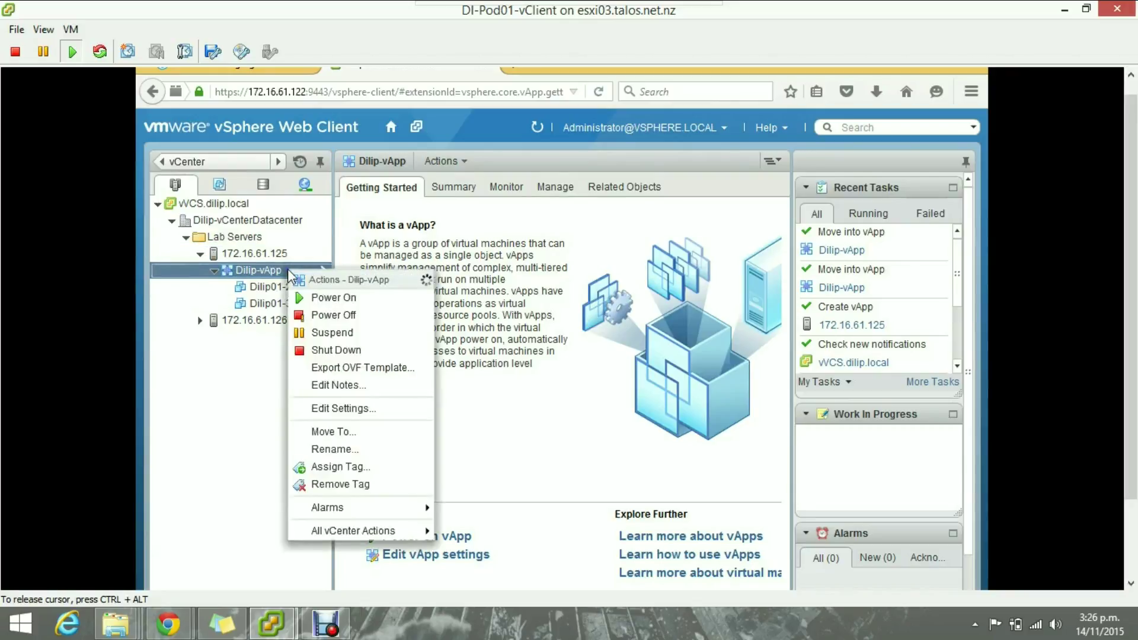
pyautogui.click(362, 409)
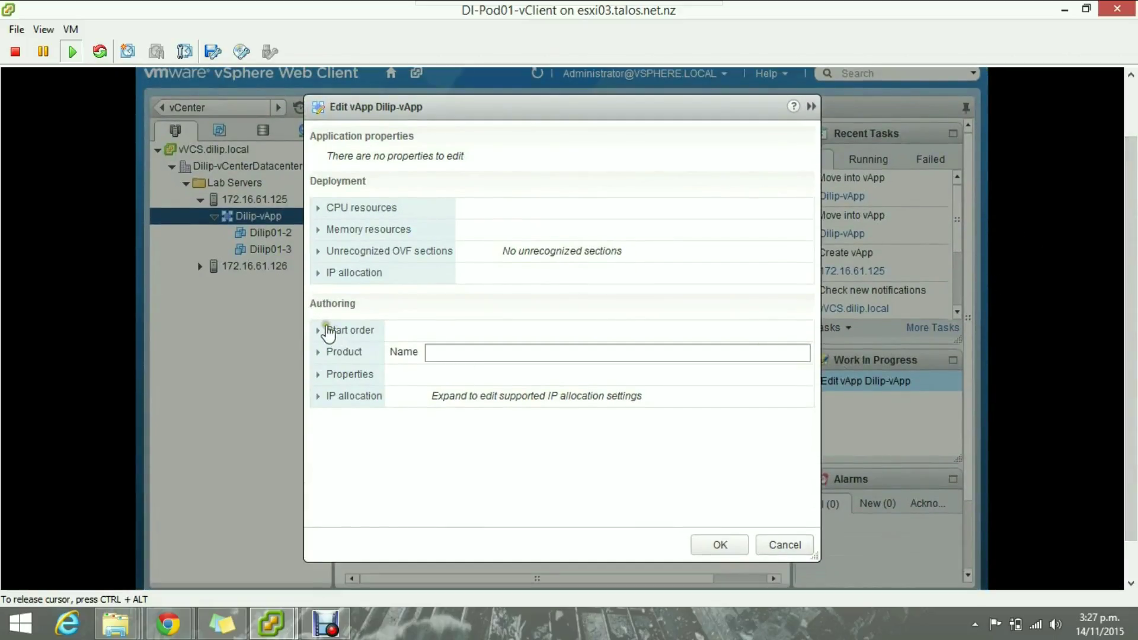
pyautogui.click(319, 332)
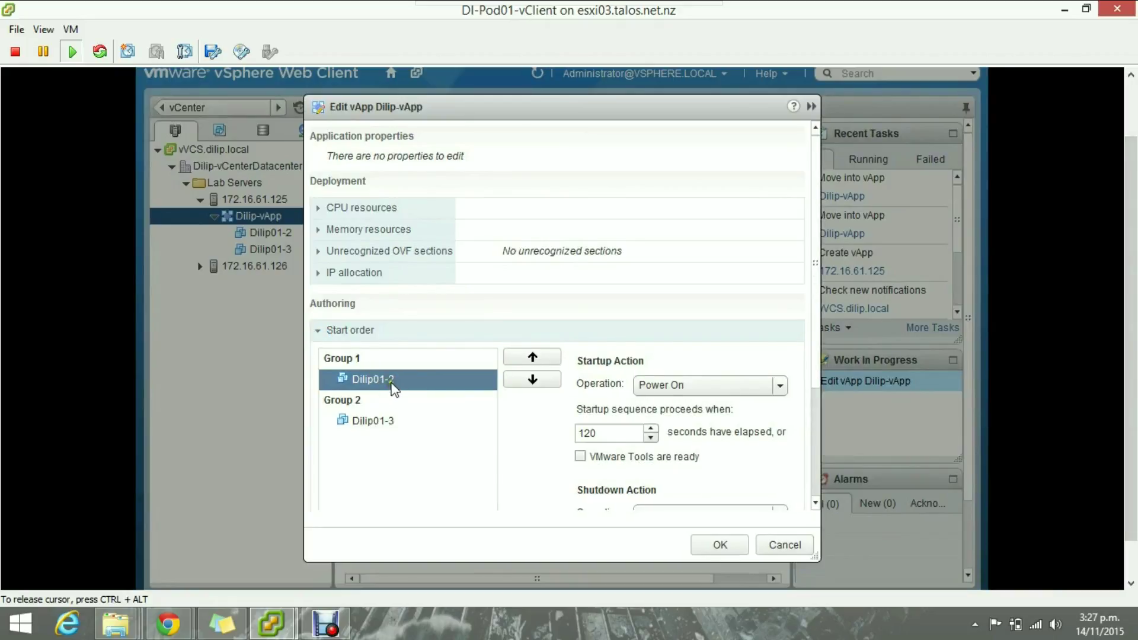
pyautogui.click(533, 379)
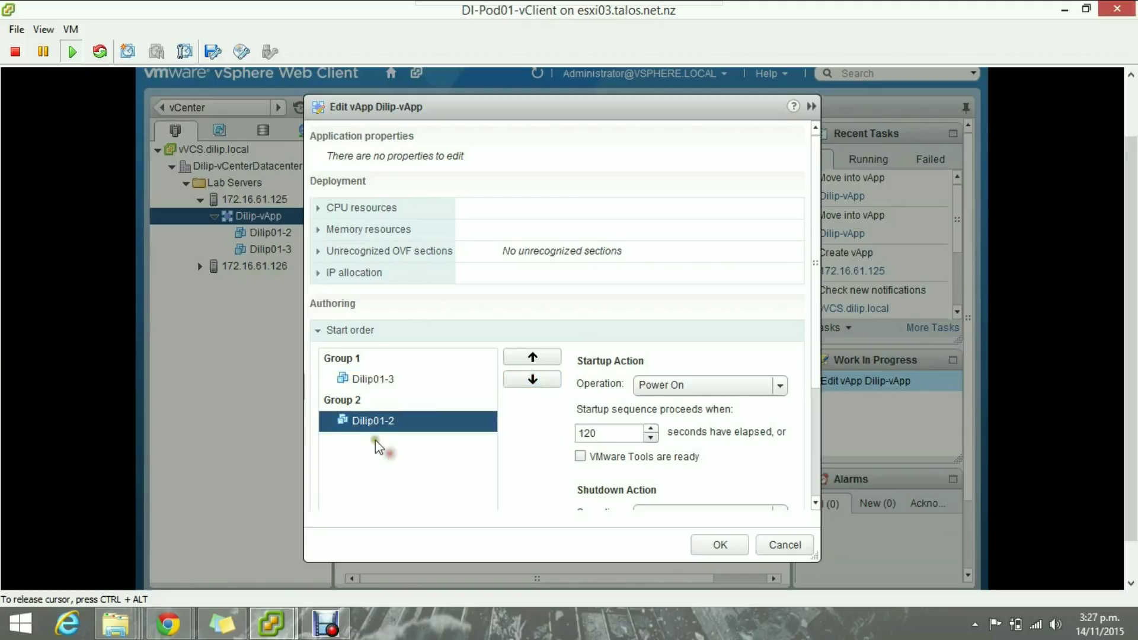
# Step: Set the startup delay to 20 seconds for both Dilip01-2 and Dilip01-3, and save the vApp settings
pyautogui.click(605, 434)
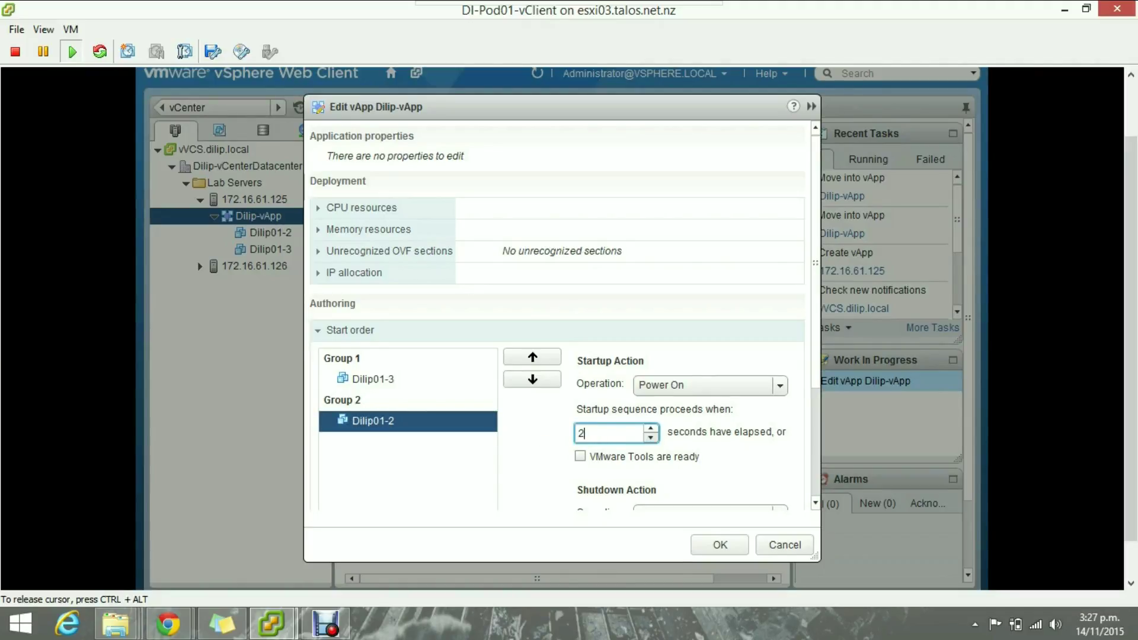
pyautogui.click(400, 381)
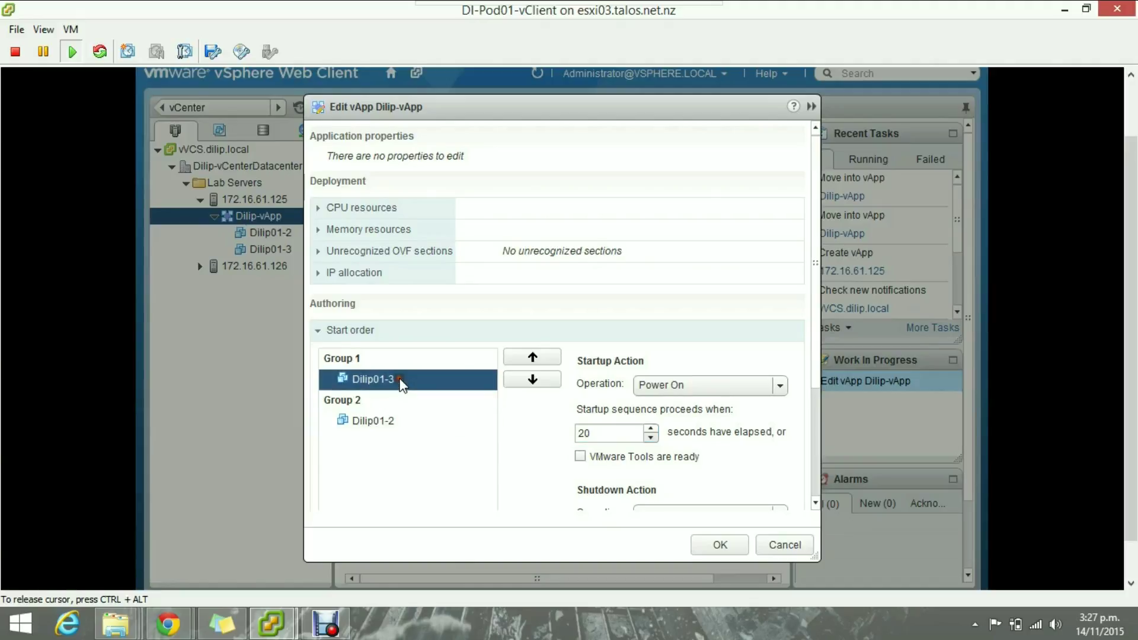
pyautogui.click(599, 432)
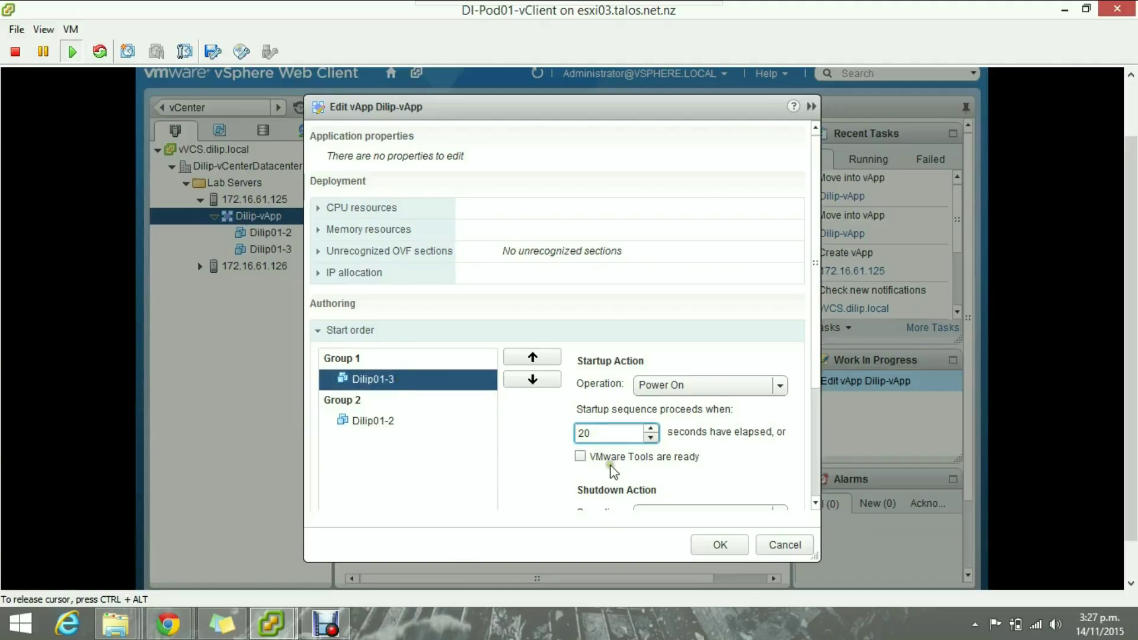
pyautogui.click(719, 545)
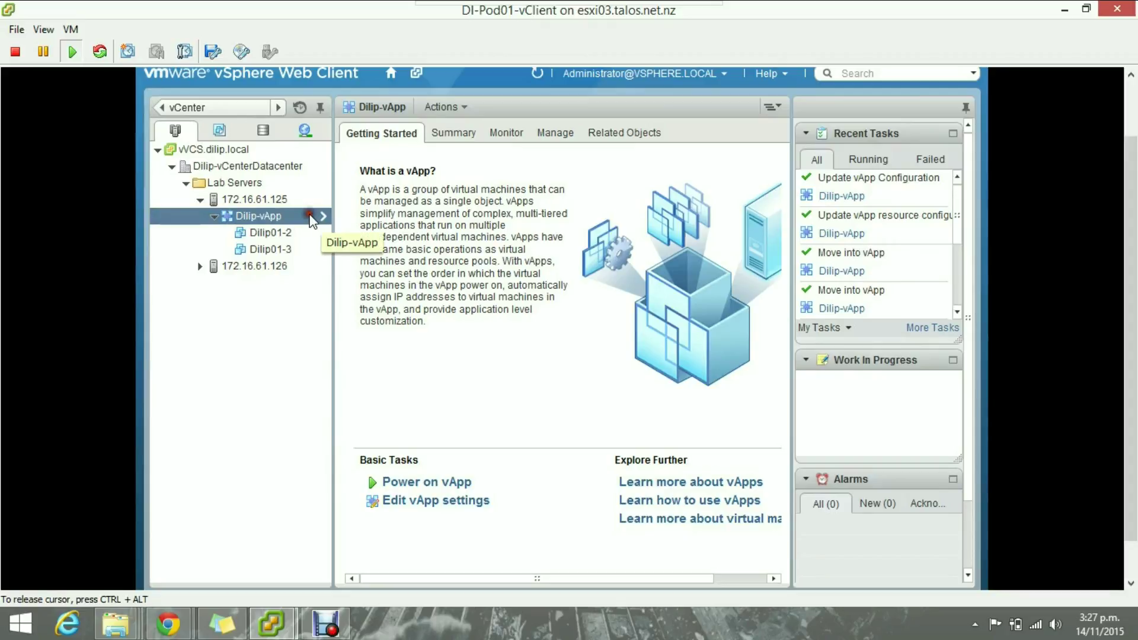
# Step: Power on Dilip-vApp from the Hosts and Clusters inventory
pyautogui.rightClick(312, 221)
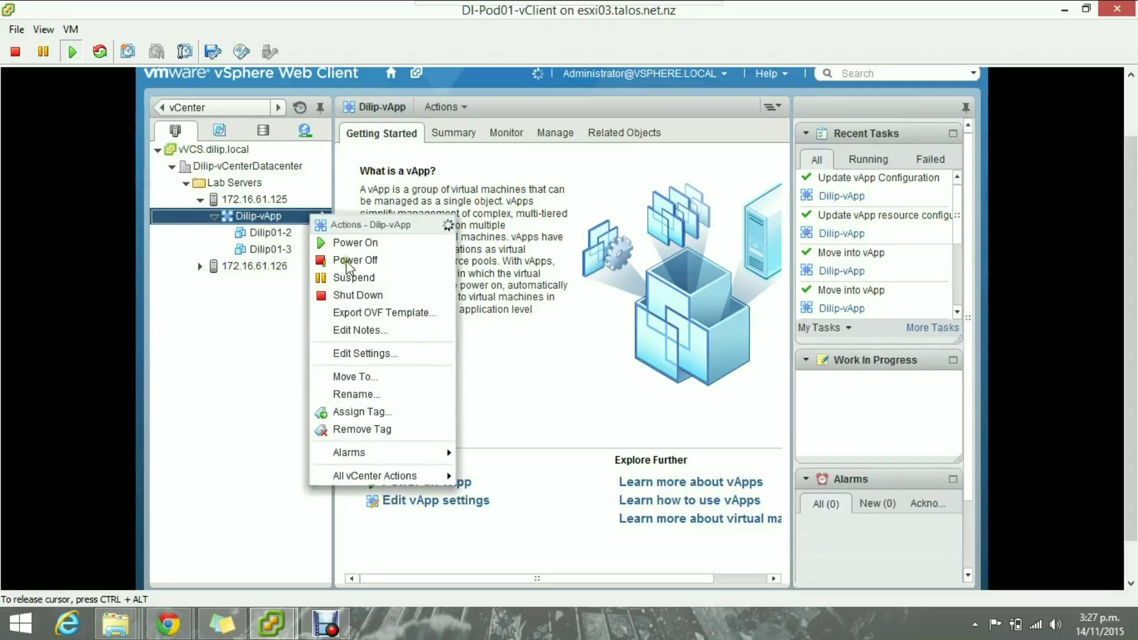
pyautogui.click(353, 243)
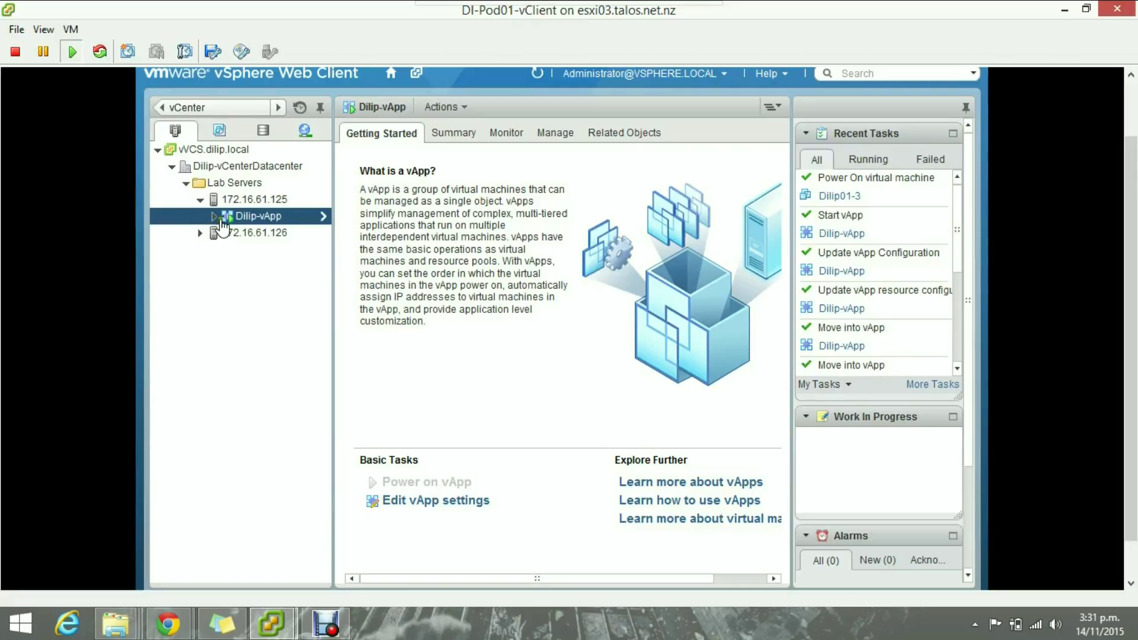
# Step: Expand Dilip-vApp and move the virtual machines Dilip01-2 and Dilip01-3 out of it onto host 172.16.61.125
pyautogui.click(214, 216)
pyautogui.click(245, 337)
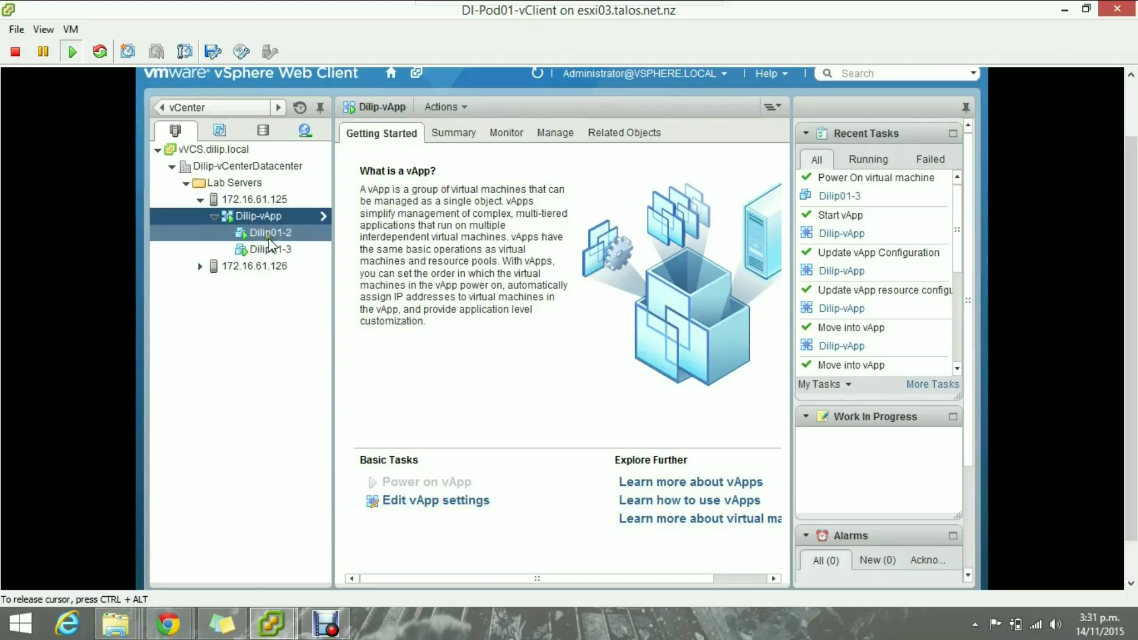
pyautogui.moveTo(270, 239); pyautogui.dragTo(248, 200)
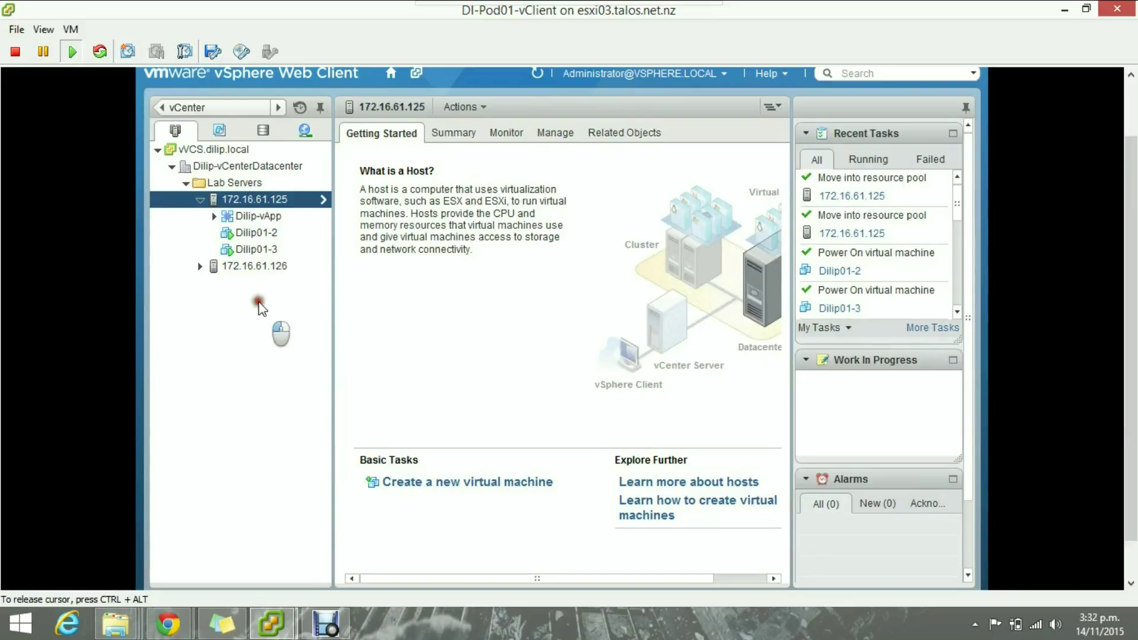
# Step: Try to shut down Dilip-vApp and accept the shutdown confirmation
pyautogui.click(268, 218)
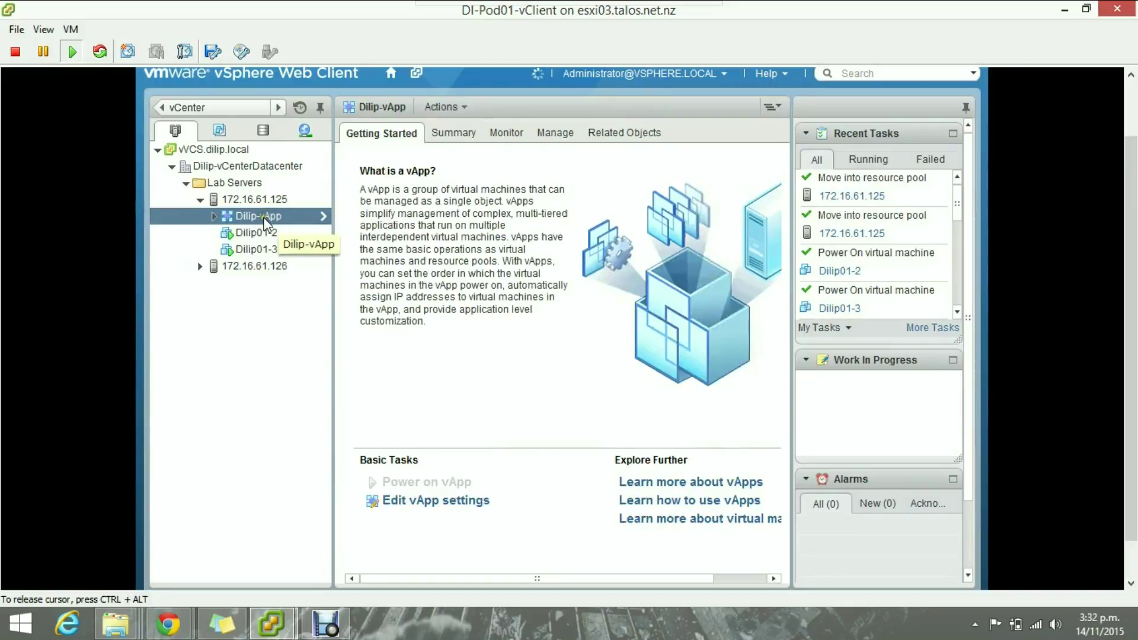
pyautogui.rightClick(264, 219)
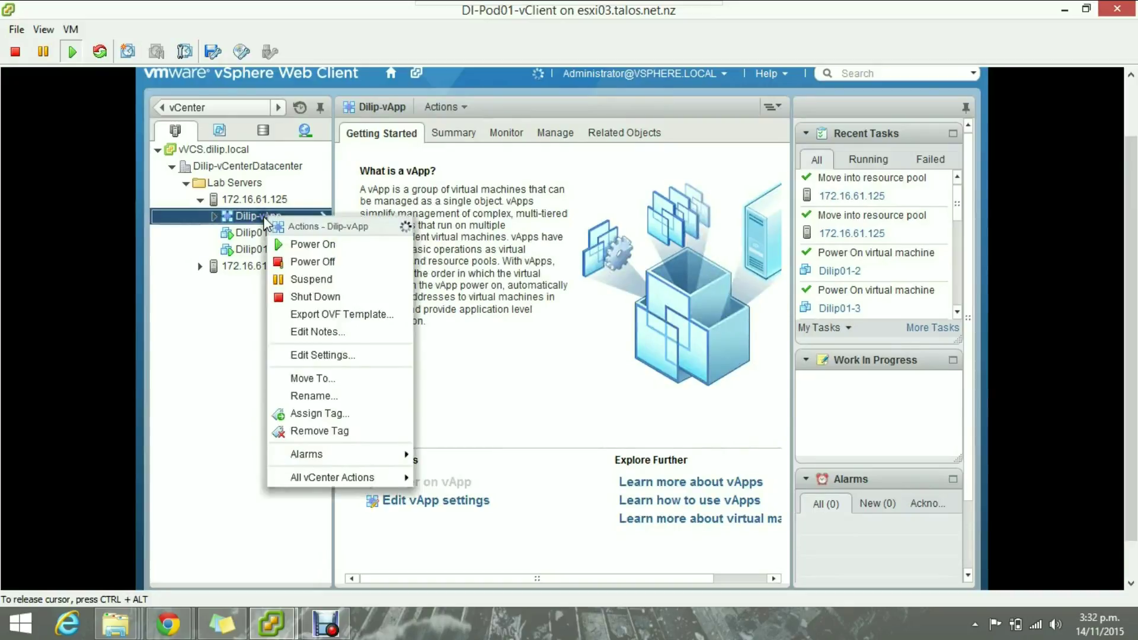
pyautogui.click(292, 298)
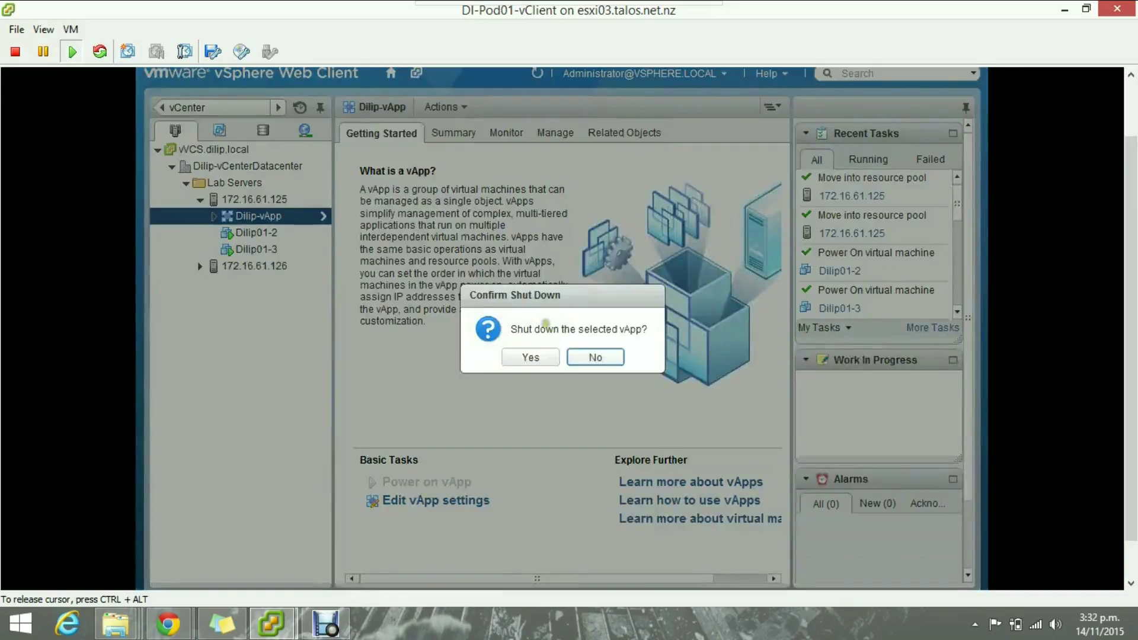
pyautogui.click(530, 357)
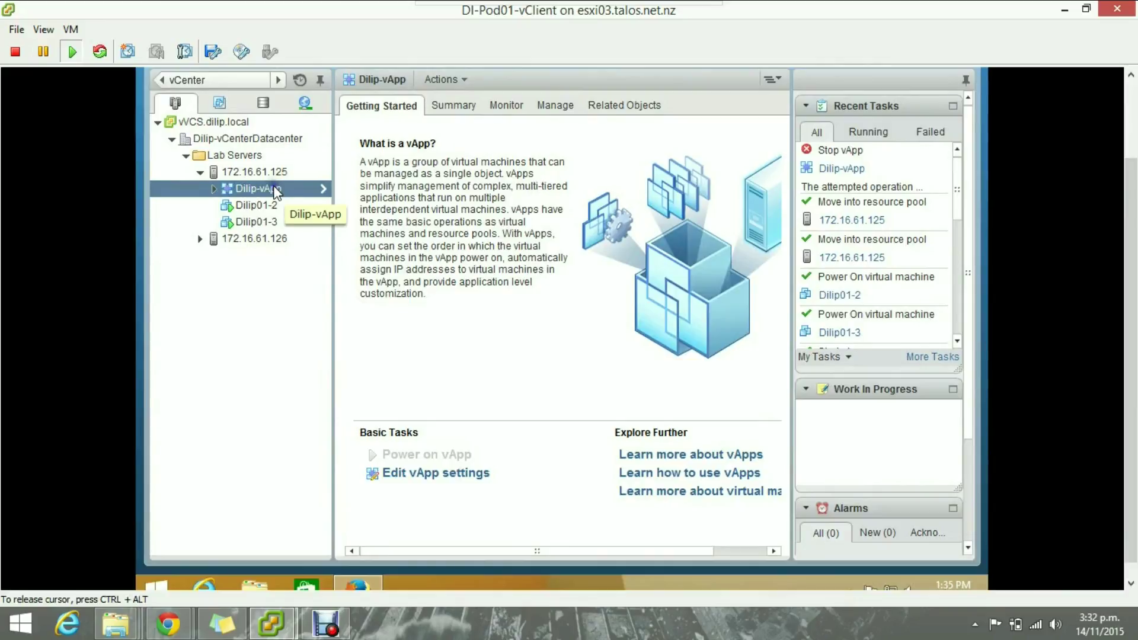
# Step: Delete Dilip-vApp from disk and confirm the deletion
pyautogui.rightClick(275, 188)
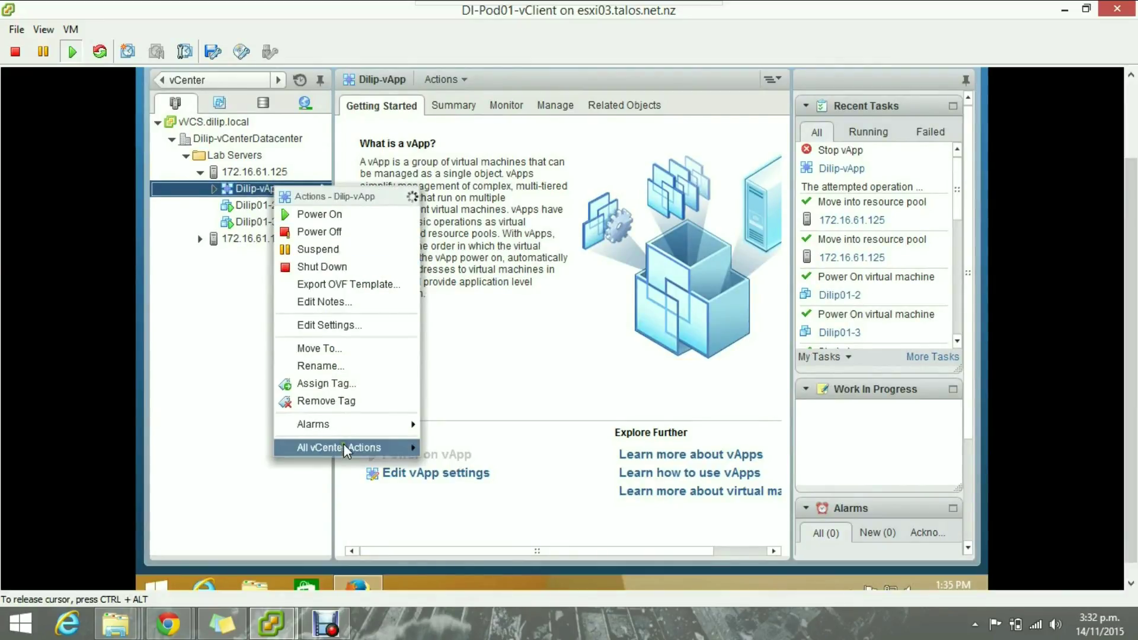
pyautogui.moveTo(344, 445)
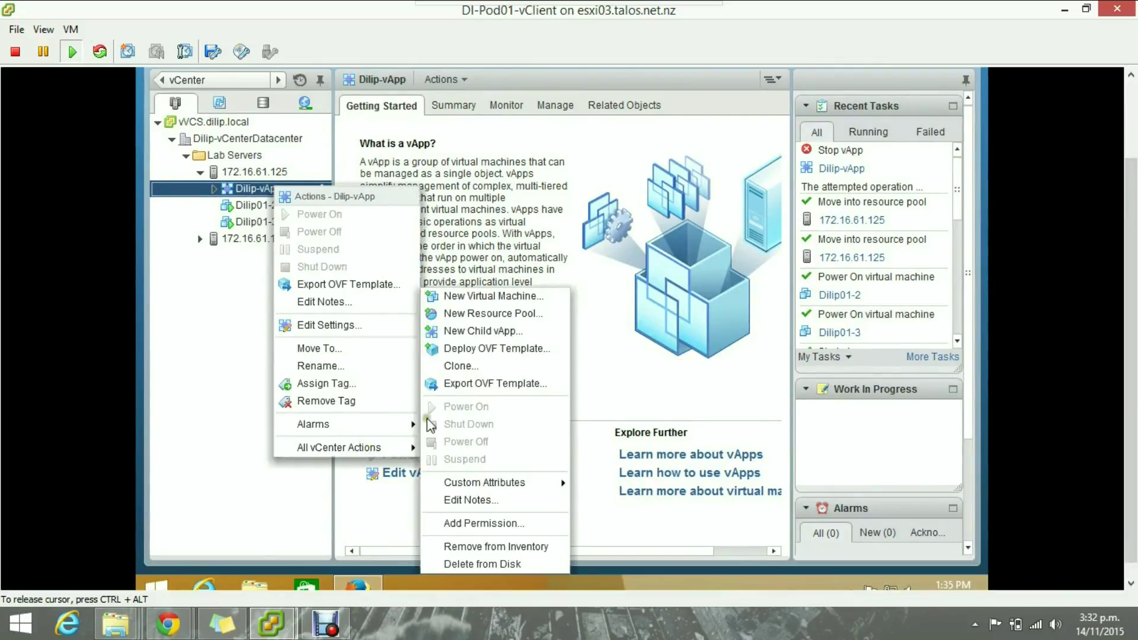
pyautogui.click(482, 564)
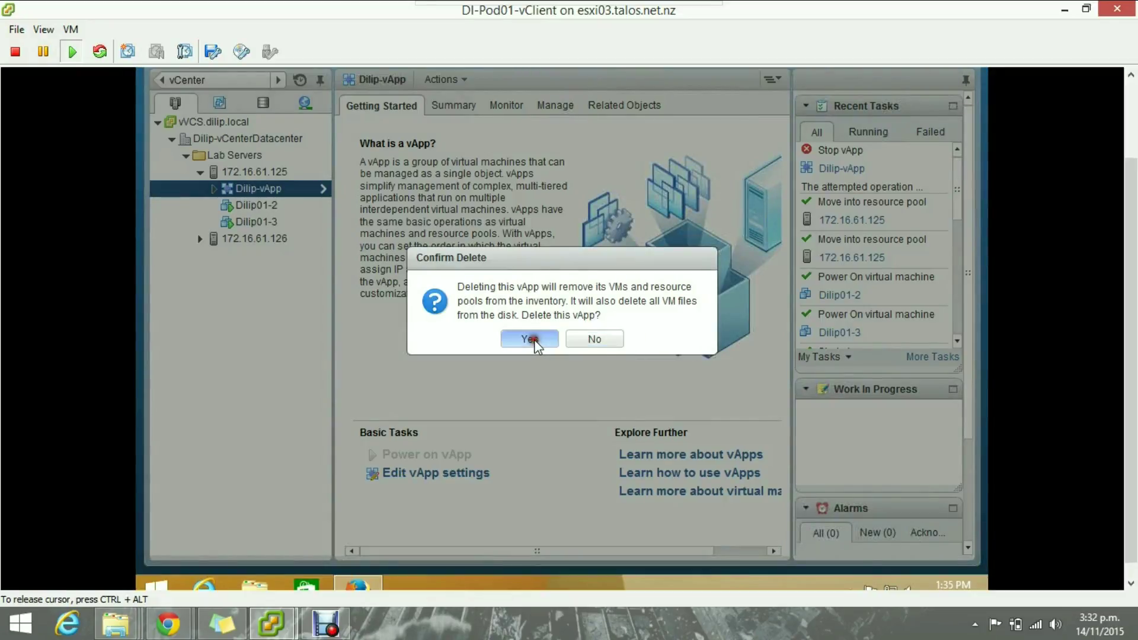
pyautogui.click(535, 339)
# Step: Switch from the Lab 17 User Permissions page to the vSphere Web Client and open the Roles administration
pyautogui.scroll(2, 1134, 336)
pyautogui.scroll(1, 1134, 336)
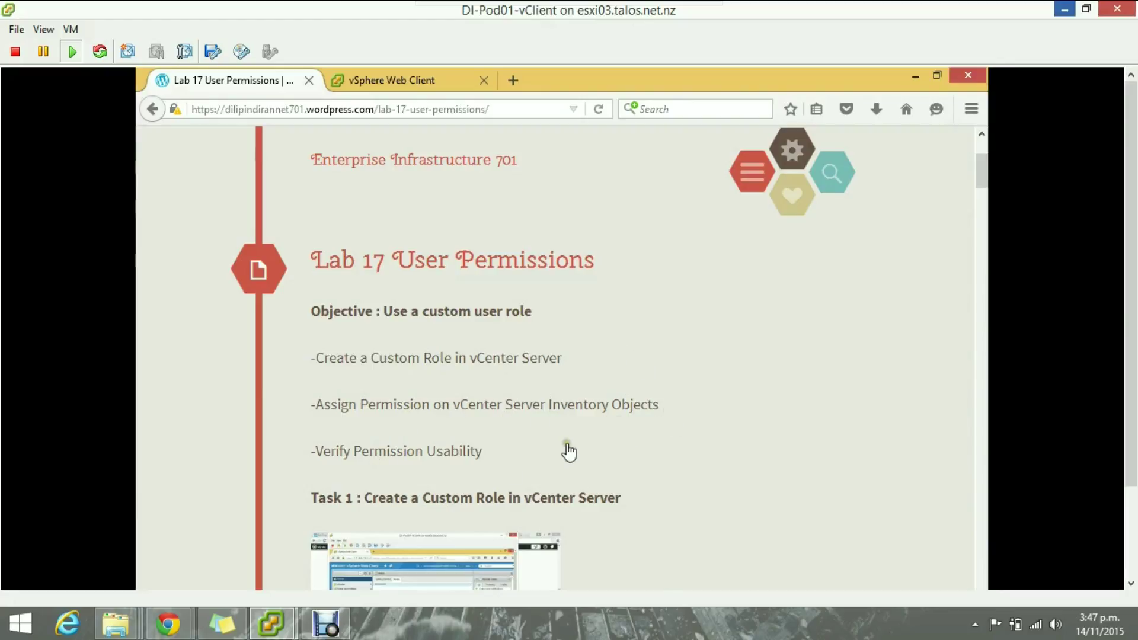
pyautogui.click(648, 338)
pyautogui.scroll(5, 629, 305)
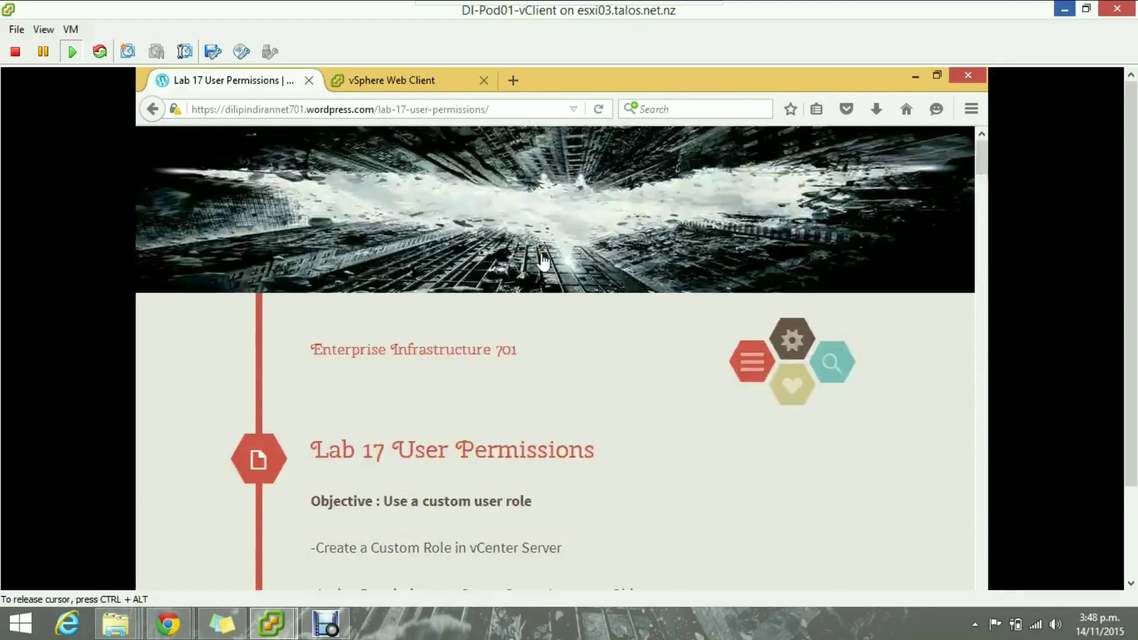
pyautogui.click(408, 79)
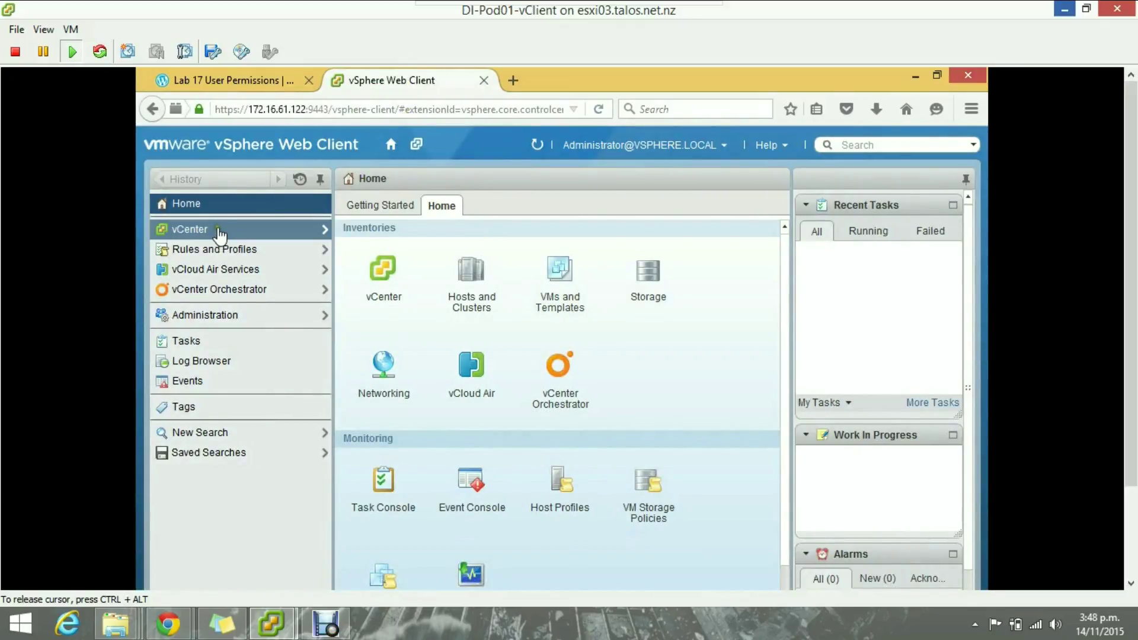
pyautogui.click(221, 316)
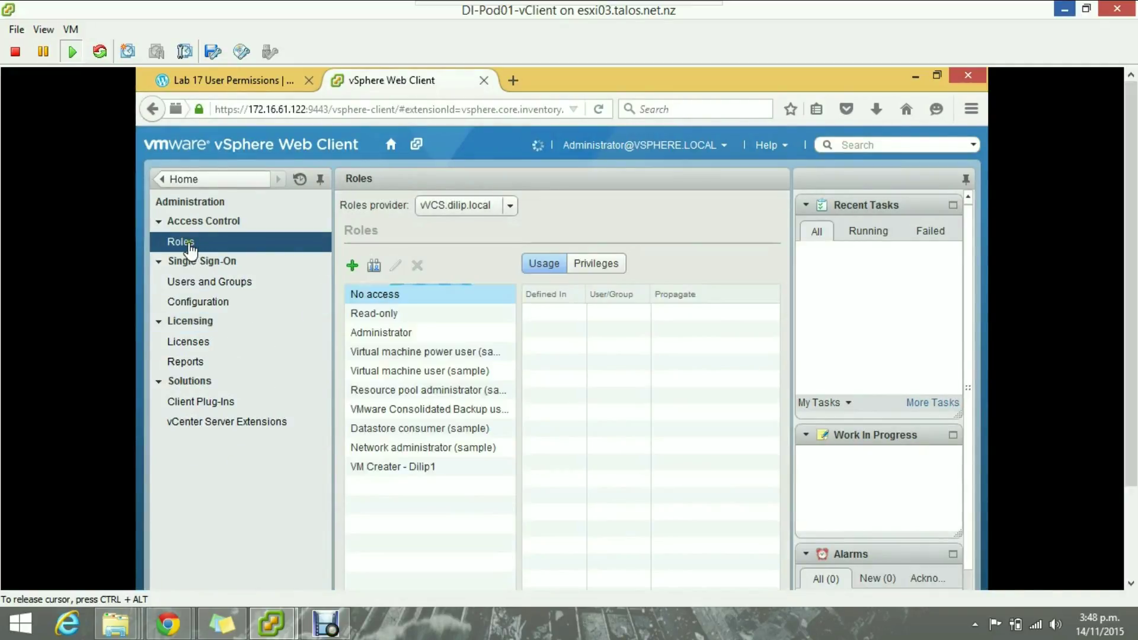
# Step: Start a new role named VM Creator - Dilip with the Datastore privilege Allocate space
pyautogui.click(352, 268)
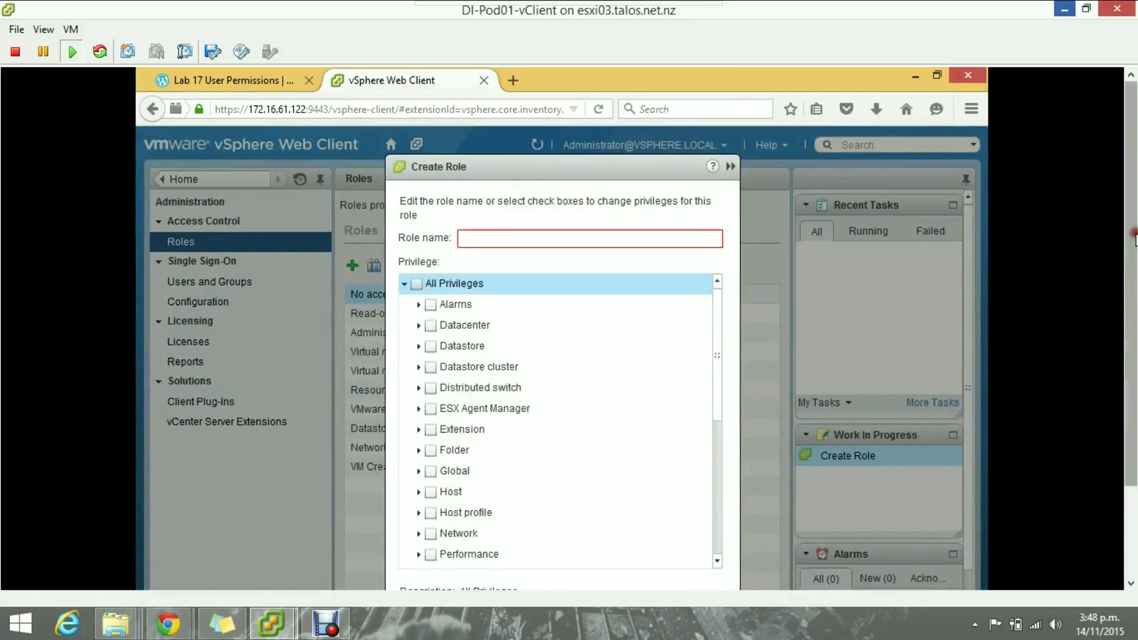
pyautogui.moveTo(1132, 237); pyautogui.dragTo(1133, 273)
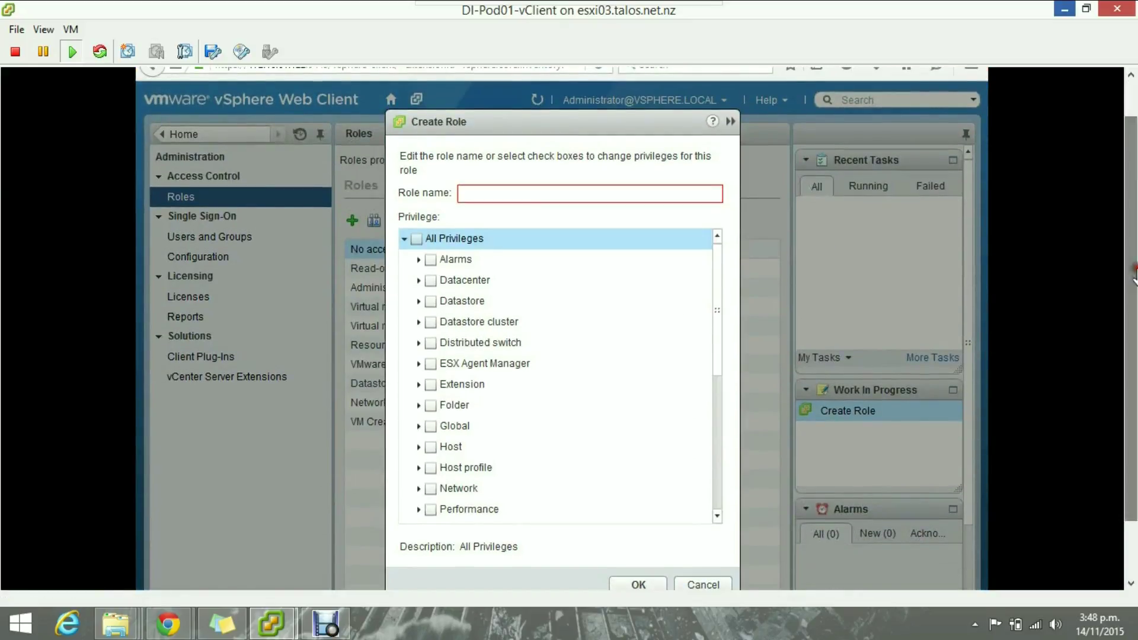
pyautogui.click(519, 193)
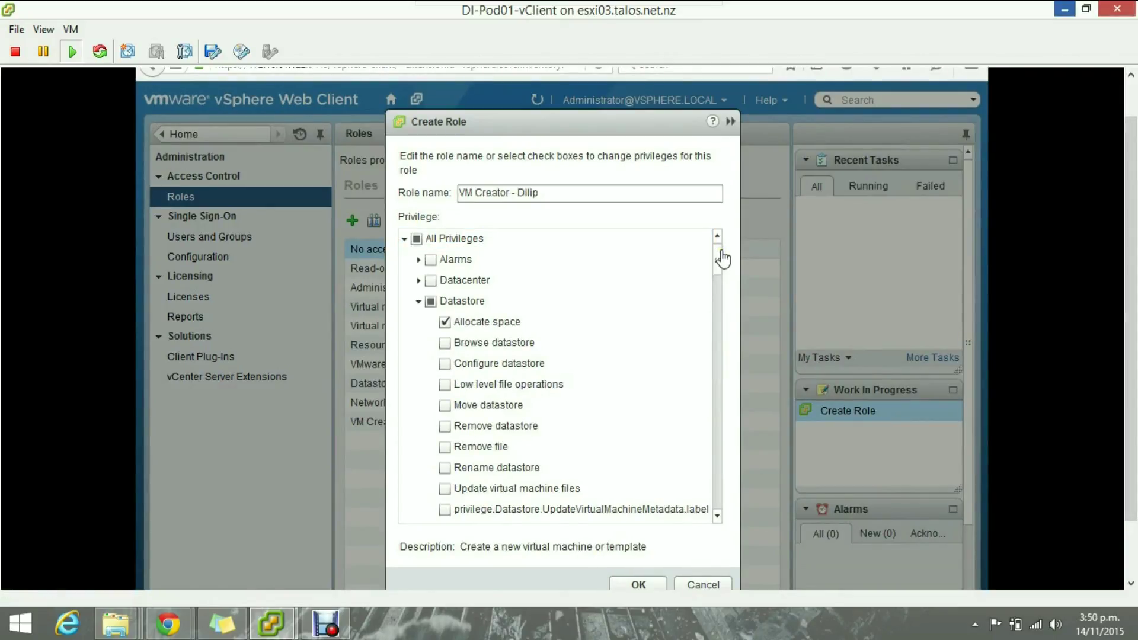
# Step: Include the virtual machine Inventory privilege Create new in the role and save it
pyautogui.click(714, 274)
pyautogui.scroll(-3, 715, 273)
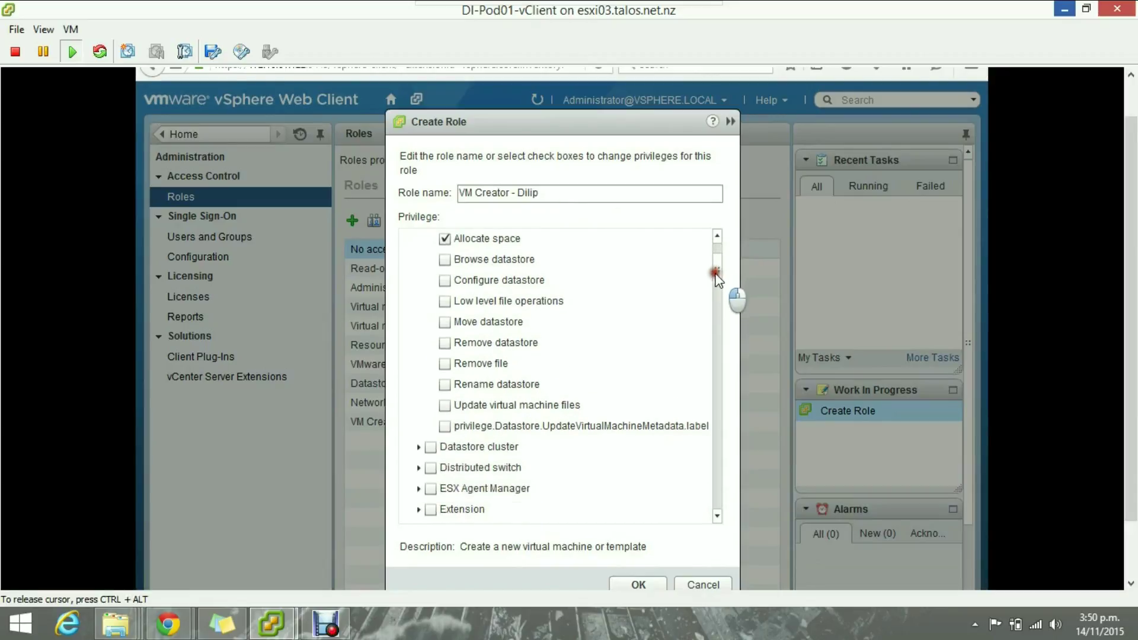
pyautogui.moveTo(715, 268); pyautogui.dragTo(735, 473)
pyautogui.click(460, 427)
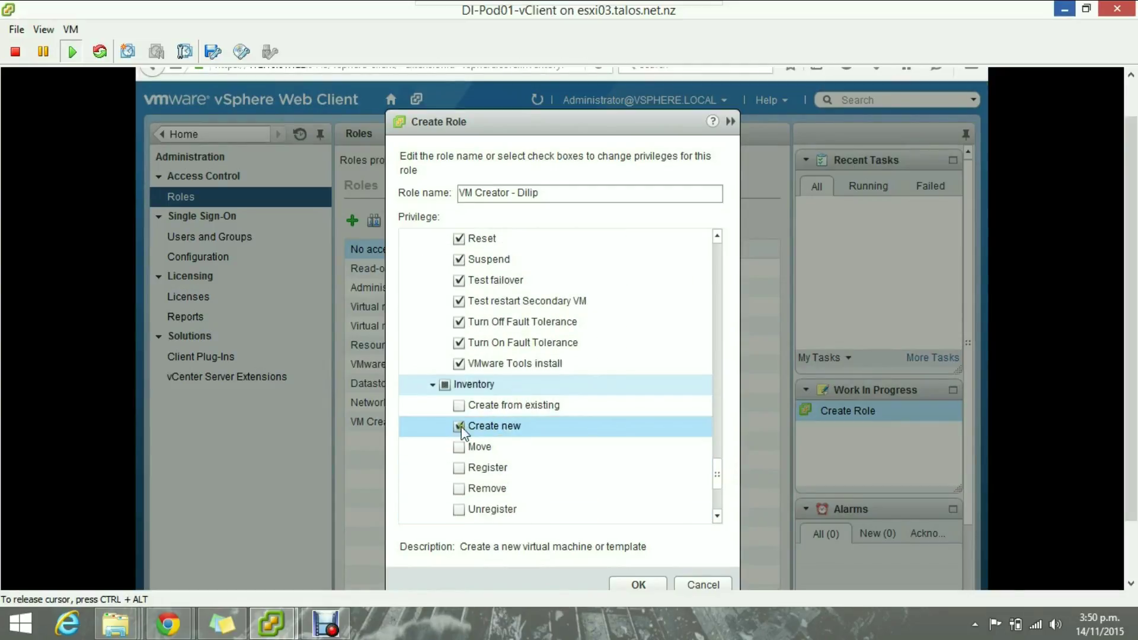
pyautogui.click(634, 586)
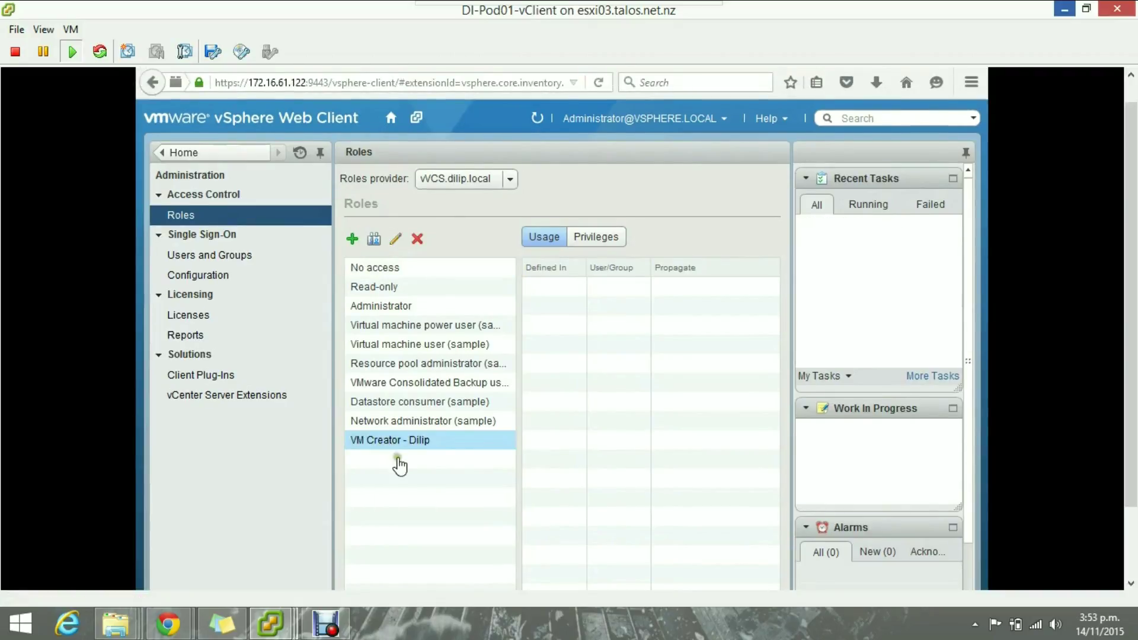
pyautogui.click(392, 473)
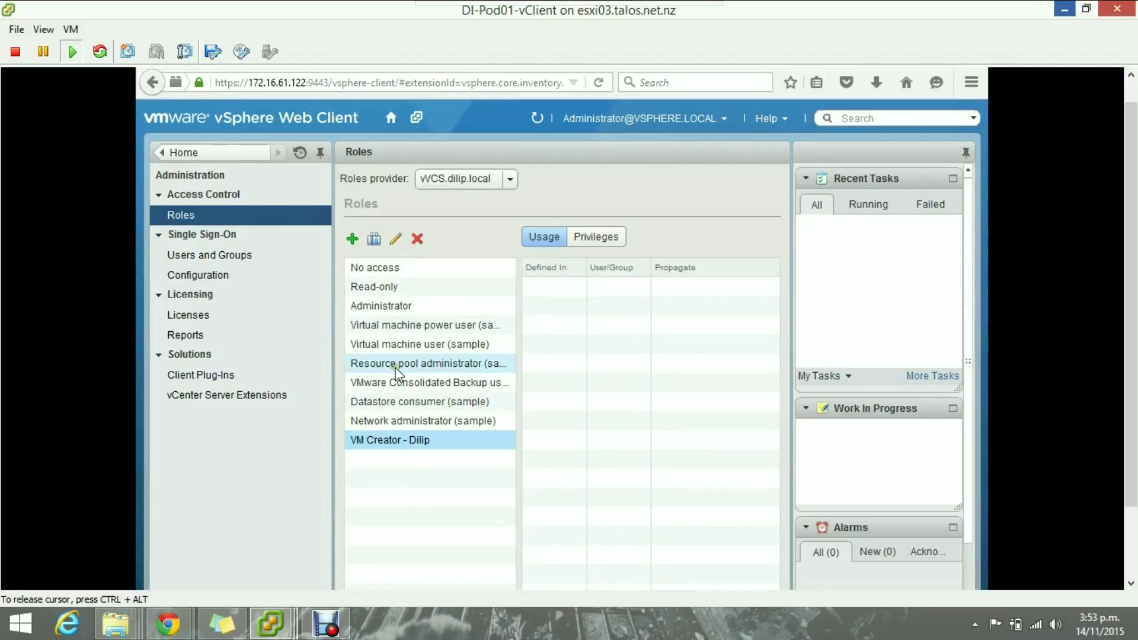
# Step: Open the permissions of the LabVMs folder in the VMs and Templates inventory
pyautogui.click(396, 118)
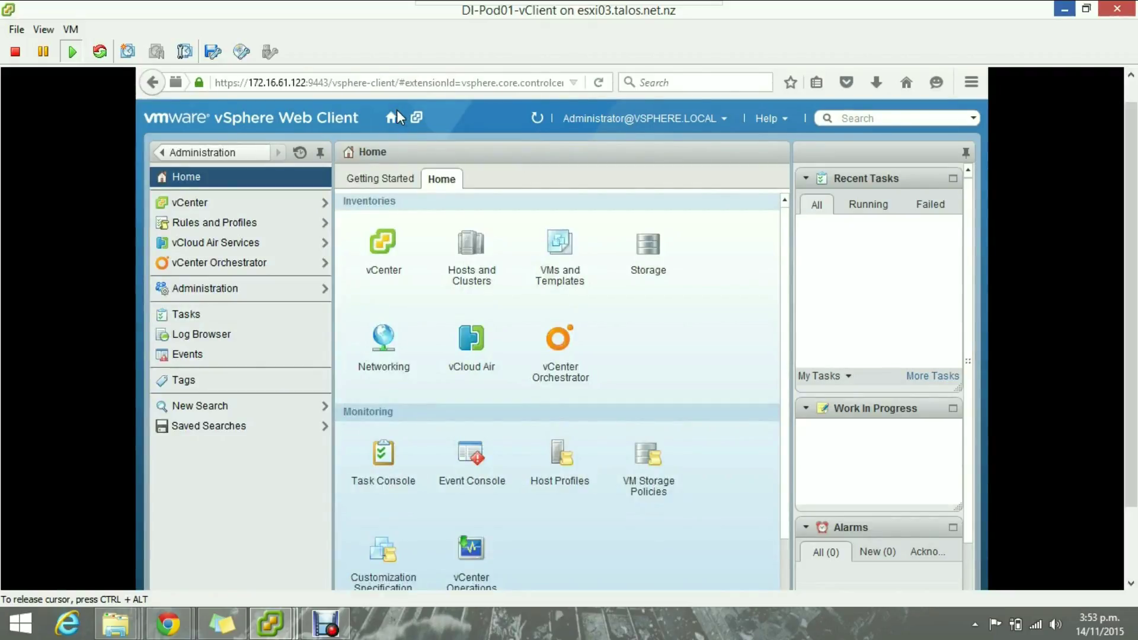
pyautogui.click(235, 204)
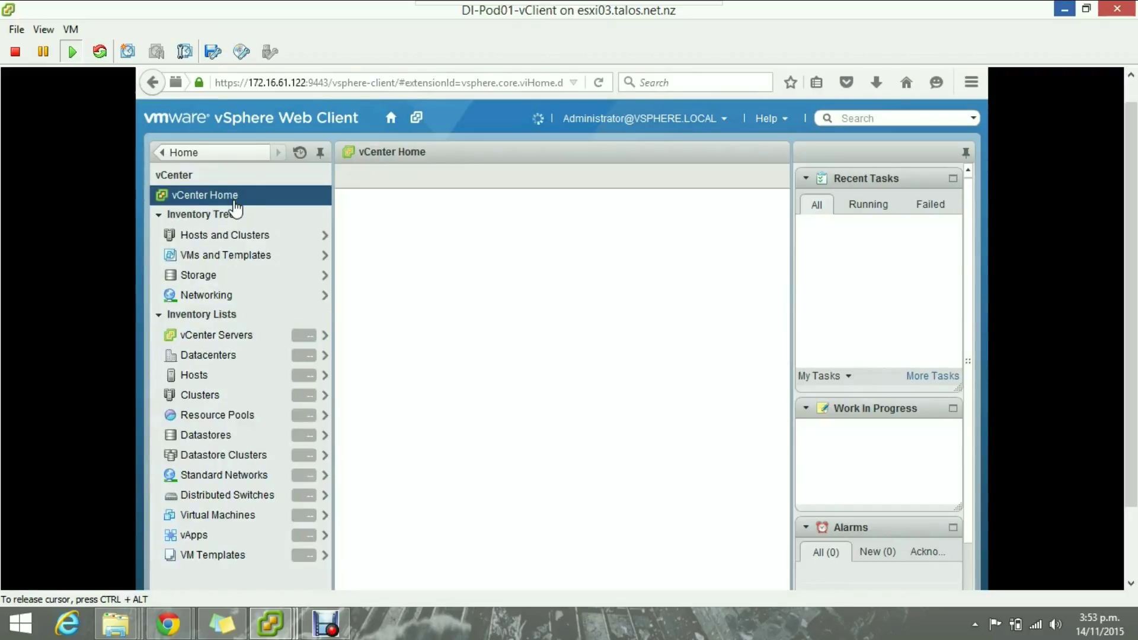
pyautogui.click(228, 260)
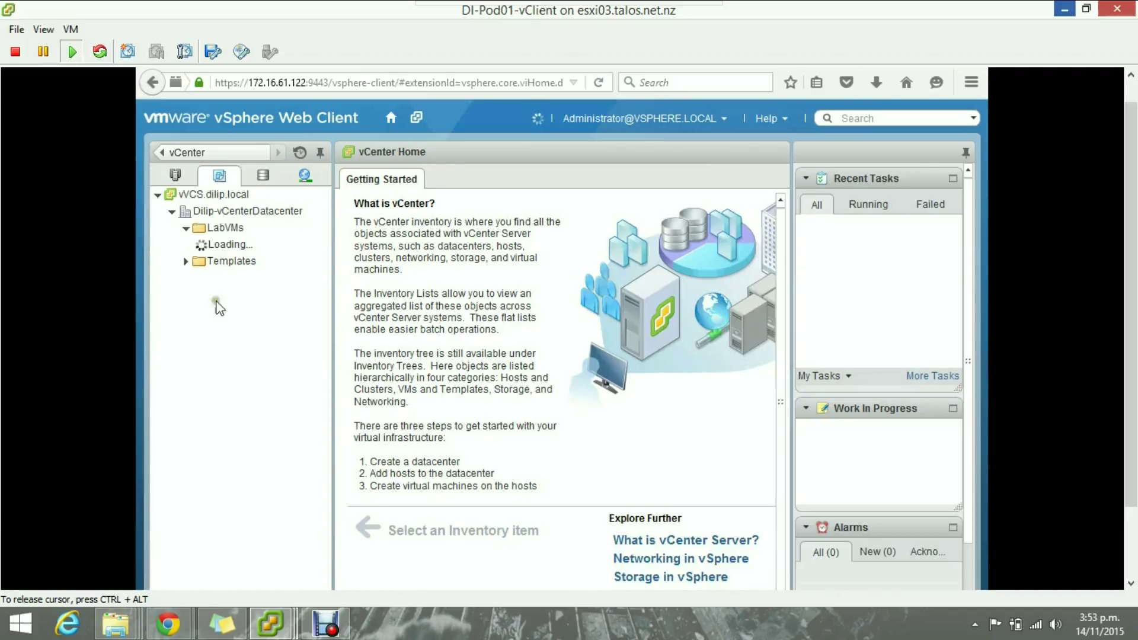
pyautogui.click(228, 229)
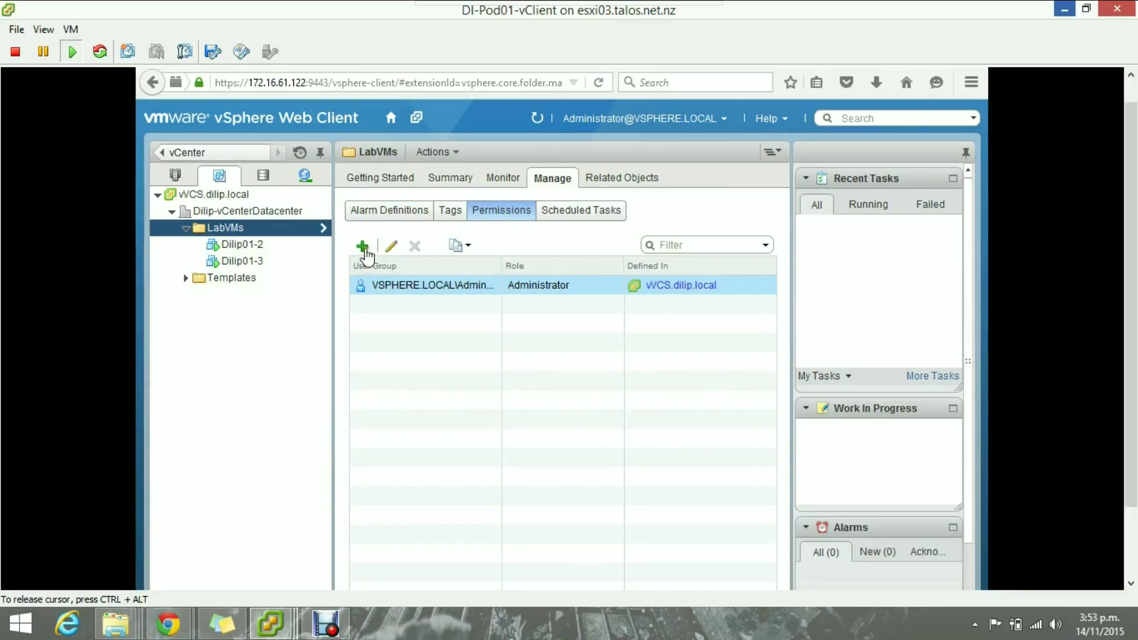
# Step: Start a new permission on the LabVMs folder with VM Creator - Dilip as the assigned role
pyautogui.click(361, 245)
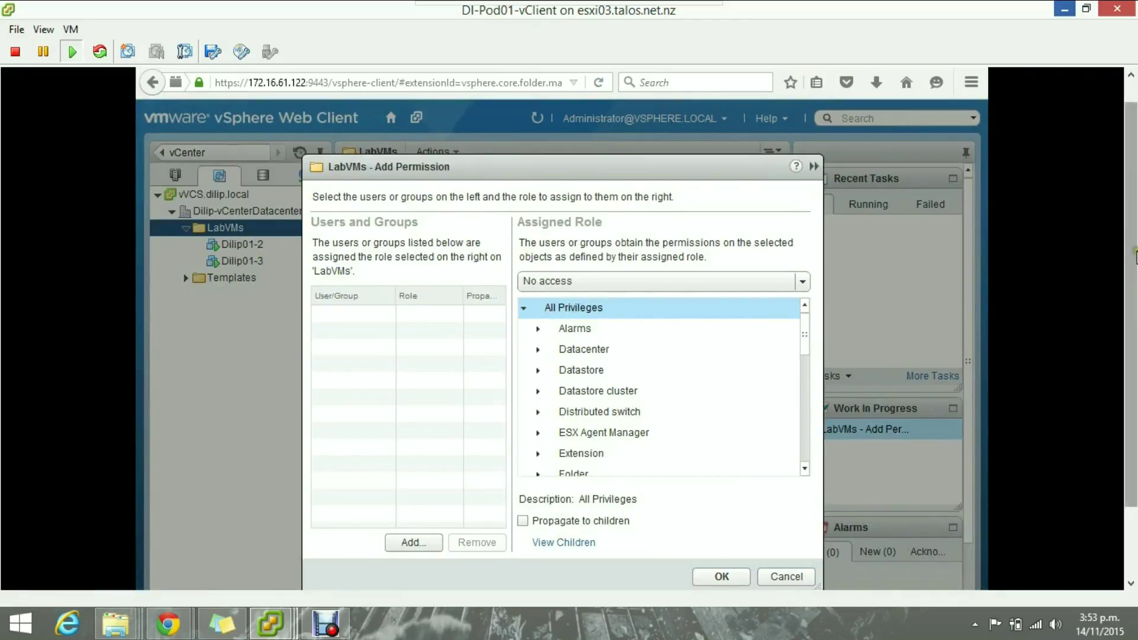
pyautogui.moveTo(1131, 250); pyautogui.dragTo(1131, 272)
pyautogui.click(803, 254)
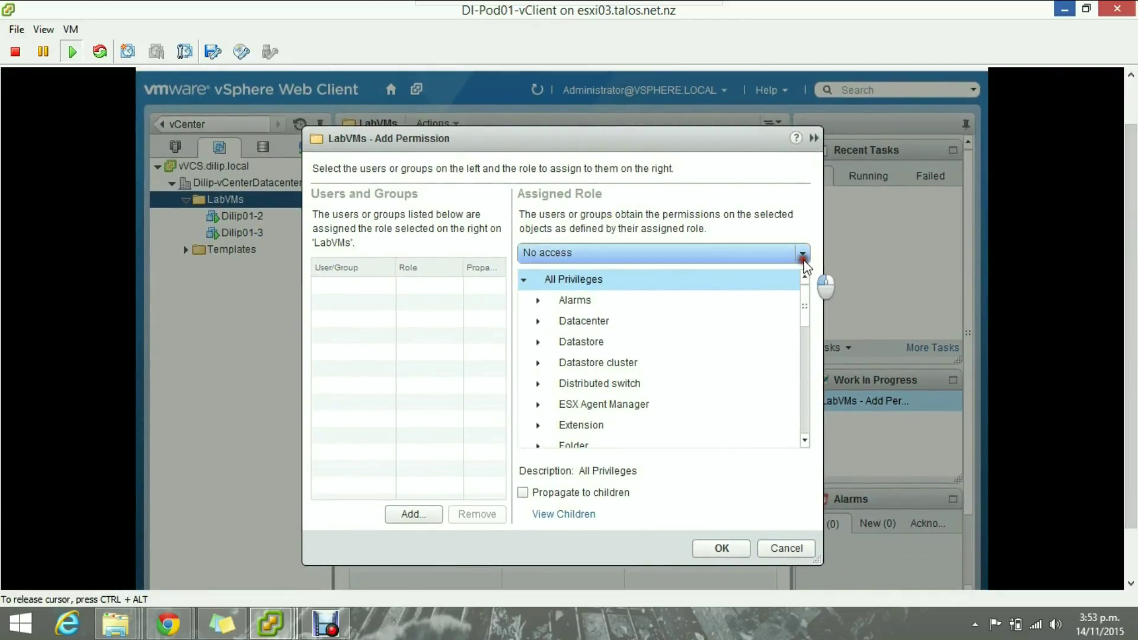
pyautogui.moveTo(809, 299); pyautogui.dragTo(807, 350)
pyautogui.click(605, 352)
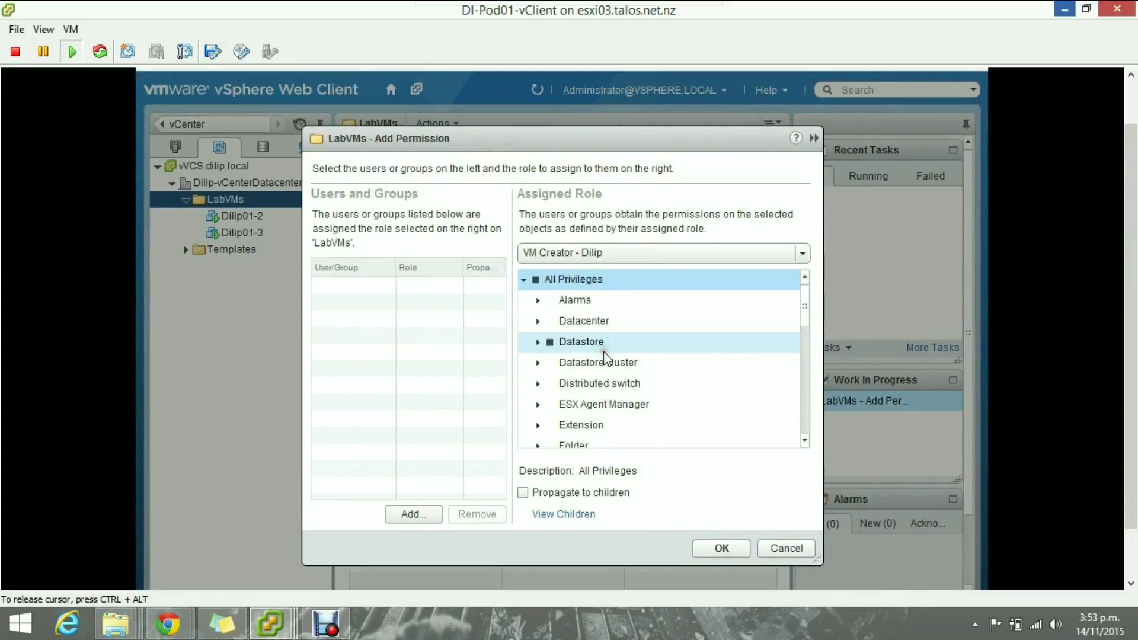
pyautogui.click(473, 384)
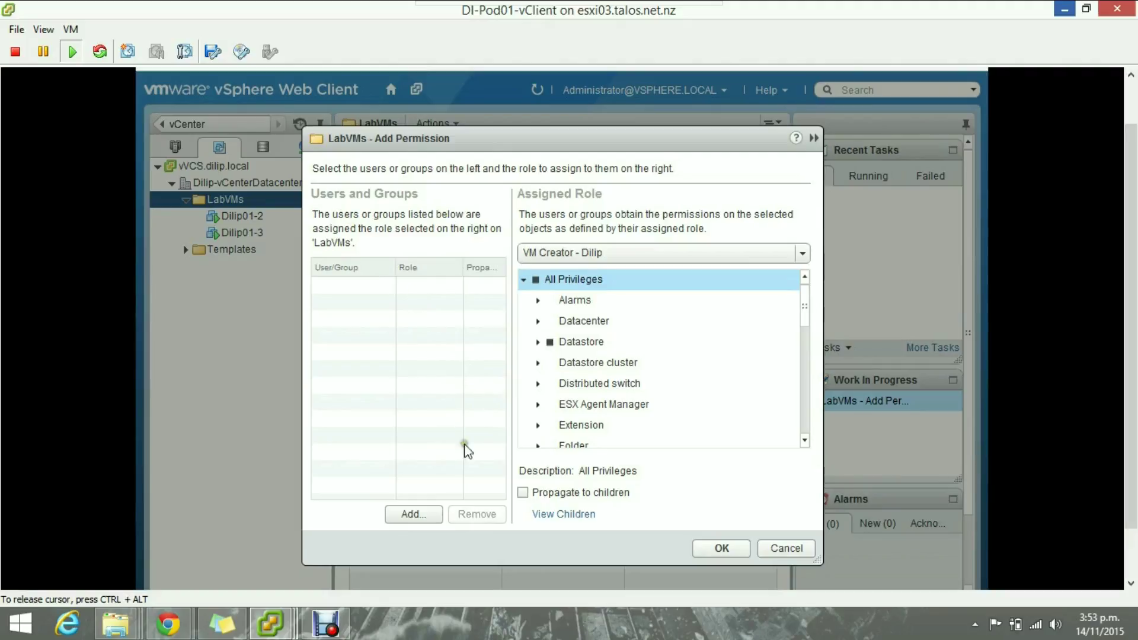
# Step: Add the named domain user from the DILIP domain to the LabVMs permission and save it with the VM Creator - Dilip role
pyautogui.click(415, 513)
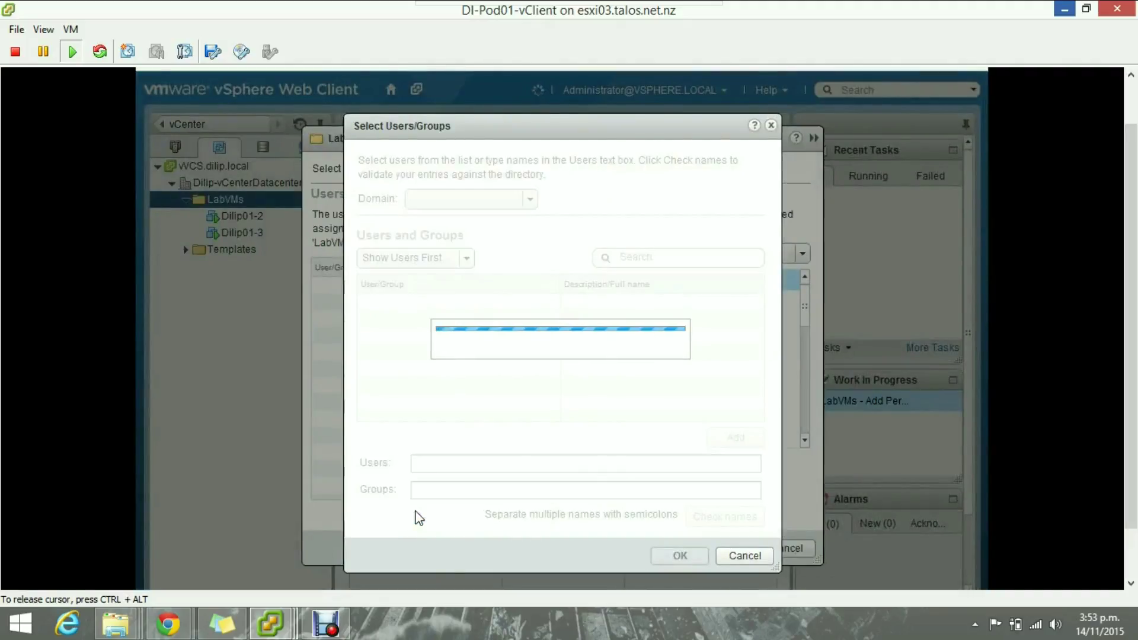
pyautogui.click(518, 396)
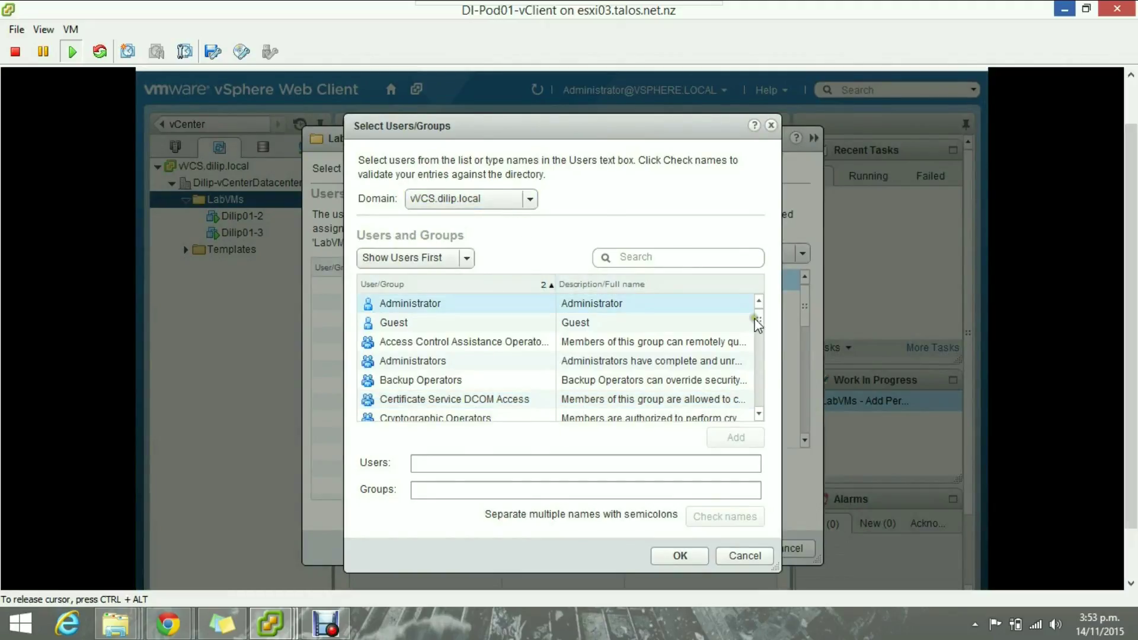
pyautogui.click(759, 411)
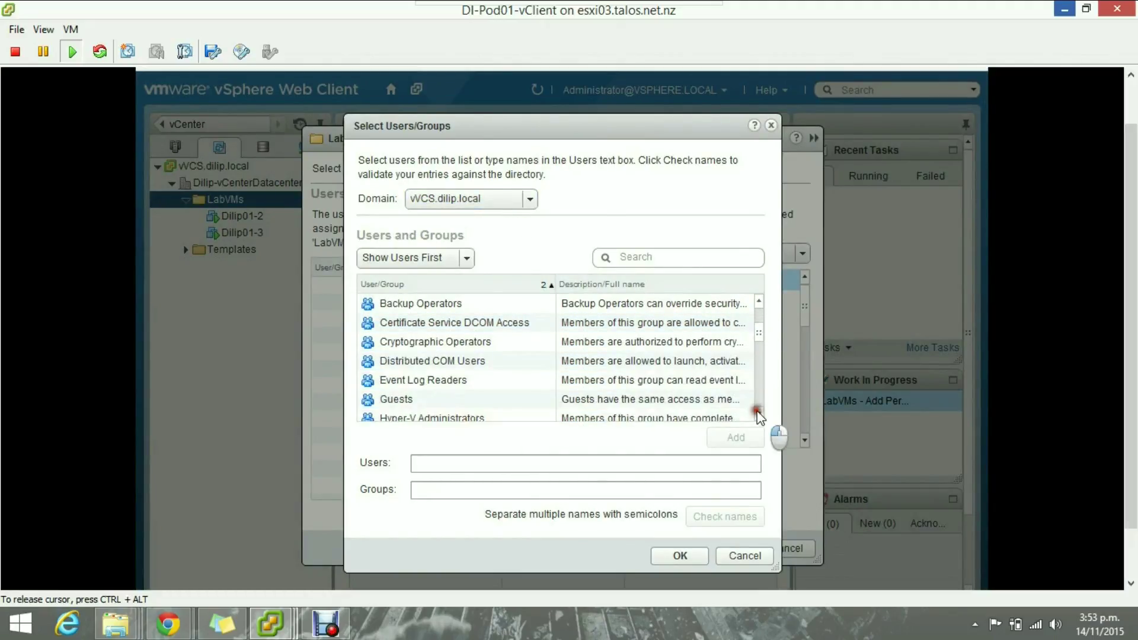
pyautogui.click(530, 199)
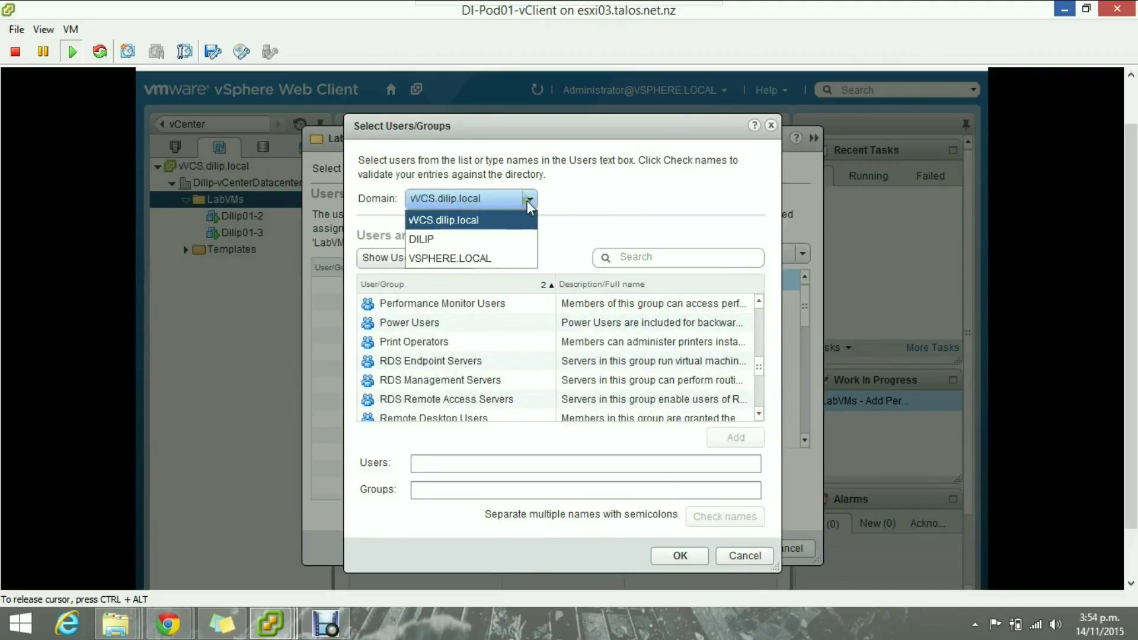
pyautogui.click(455, 240)
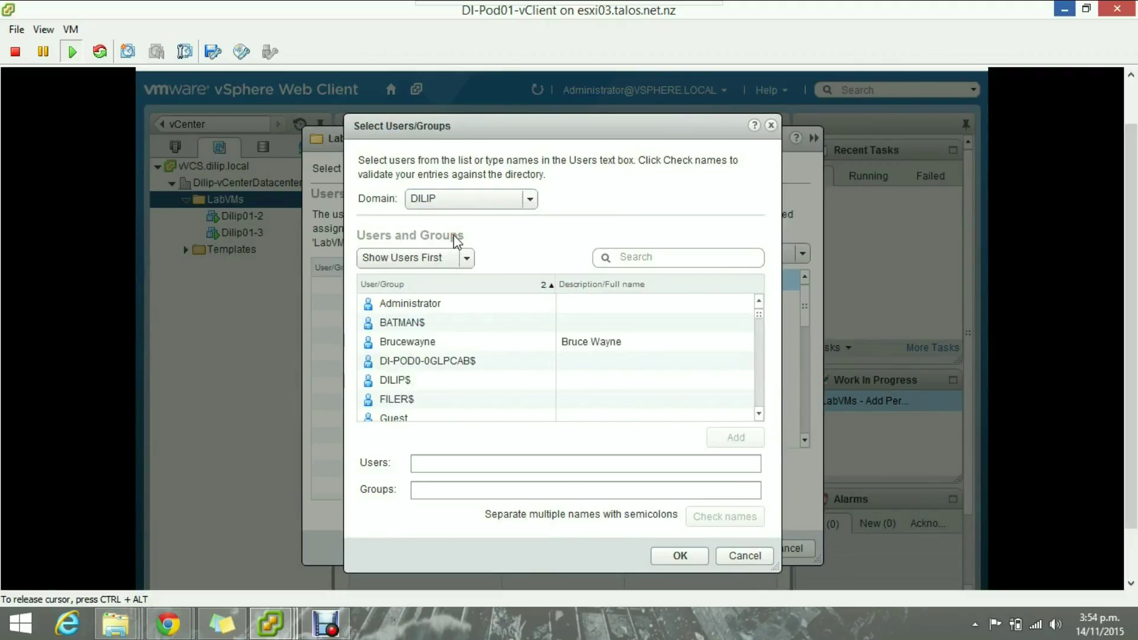
pyautogui.click(759, 414)
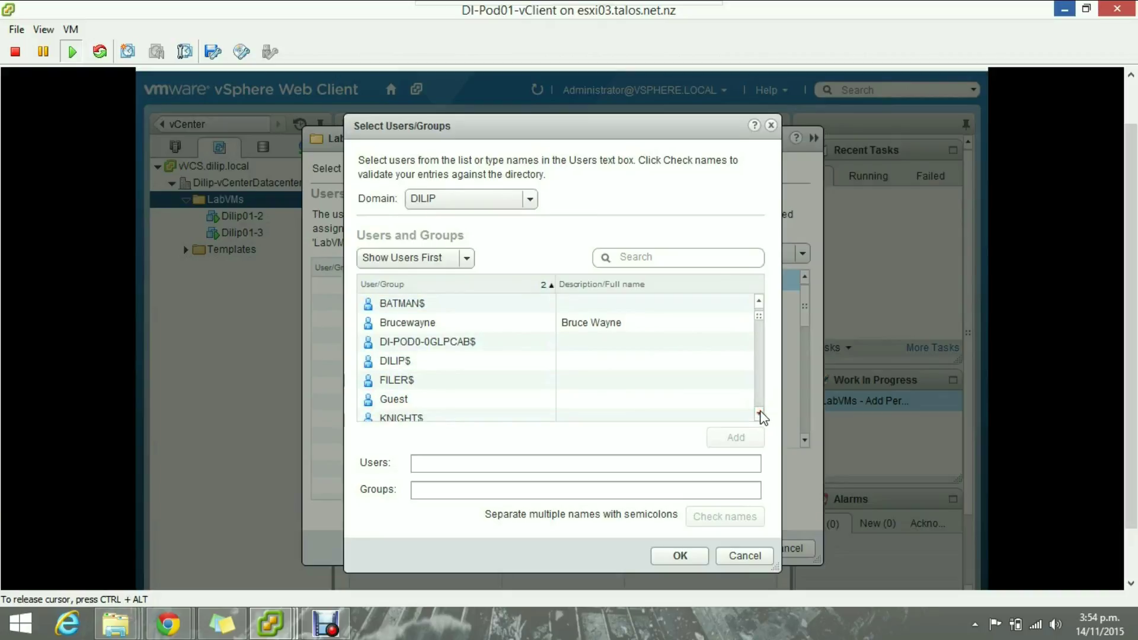
pyautogui.doubleClick(463, 322)
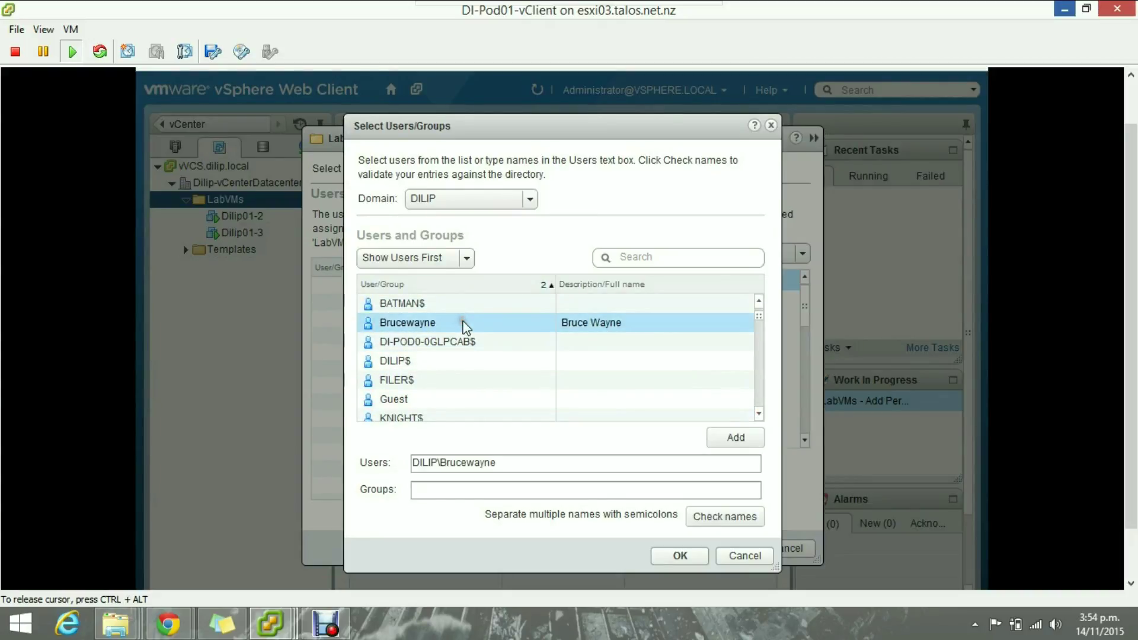
pyautogui.click(661, 557)
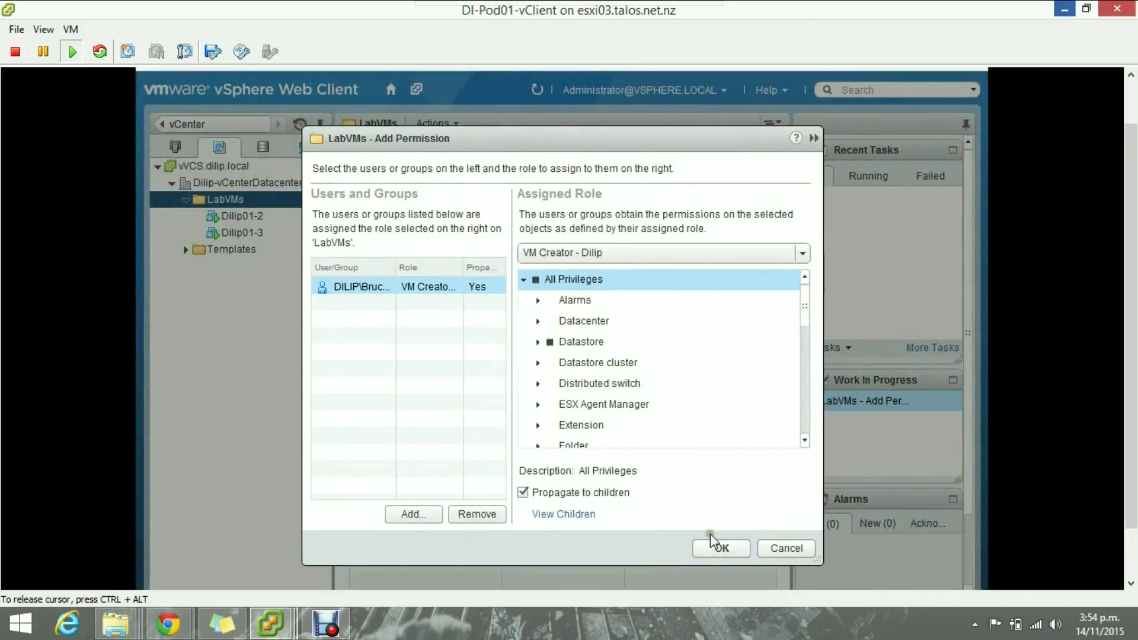
pyautogui.click(726, 547)
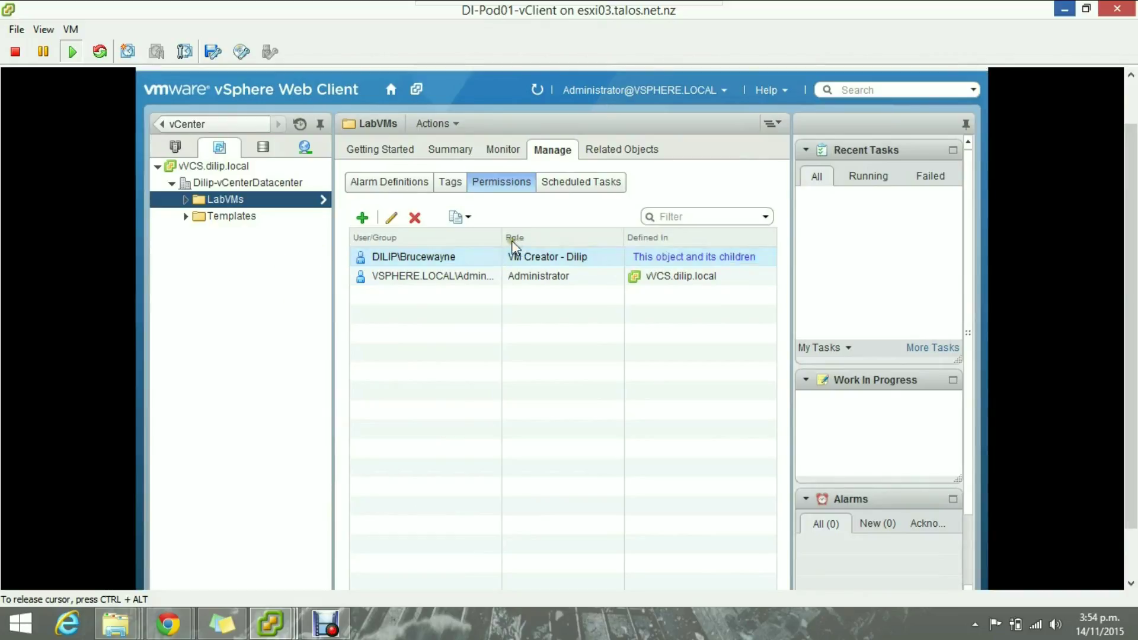
# Step: Review the permissions of the Local-Esxi01 datastore, the Dilip-vCenterDatacenter datacenter and host 172.16.61.125
pyautogui.click(263, 148)
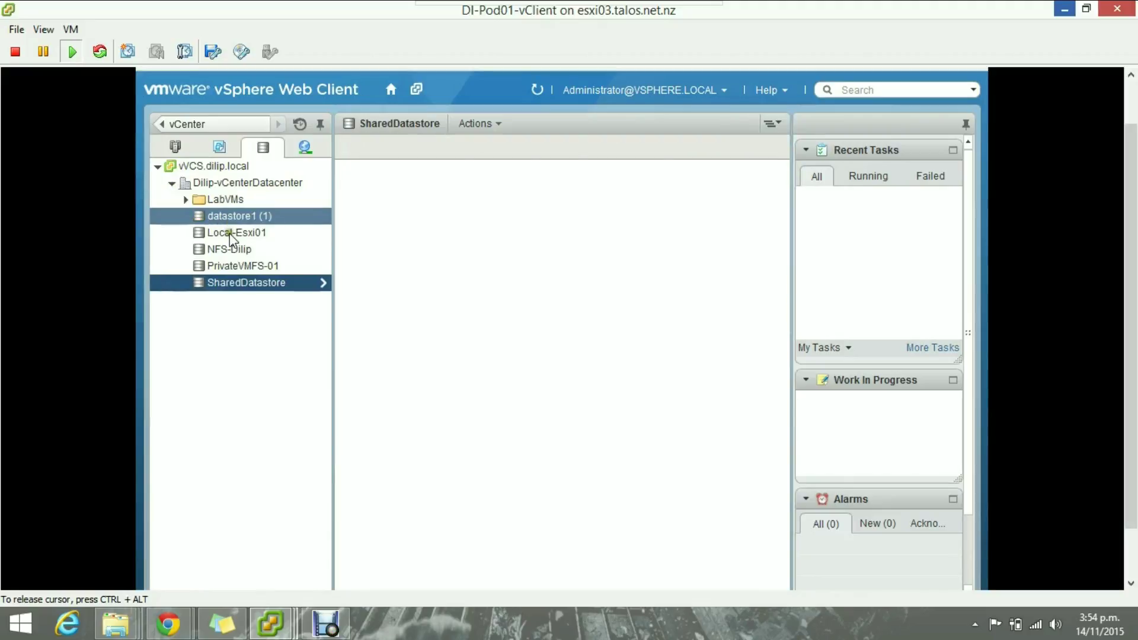
pyautogui.click(230, 233)
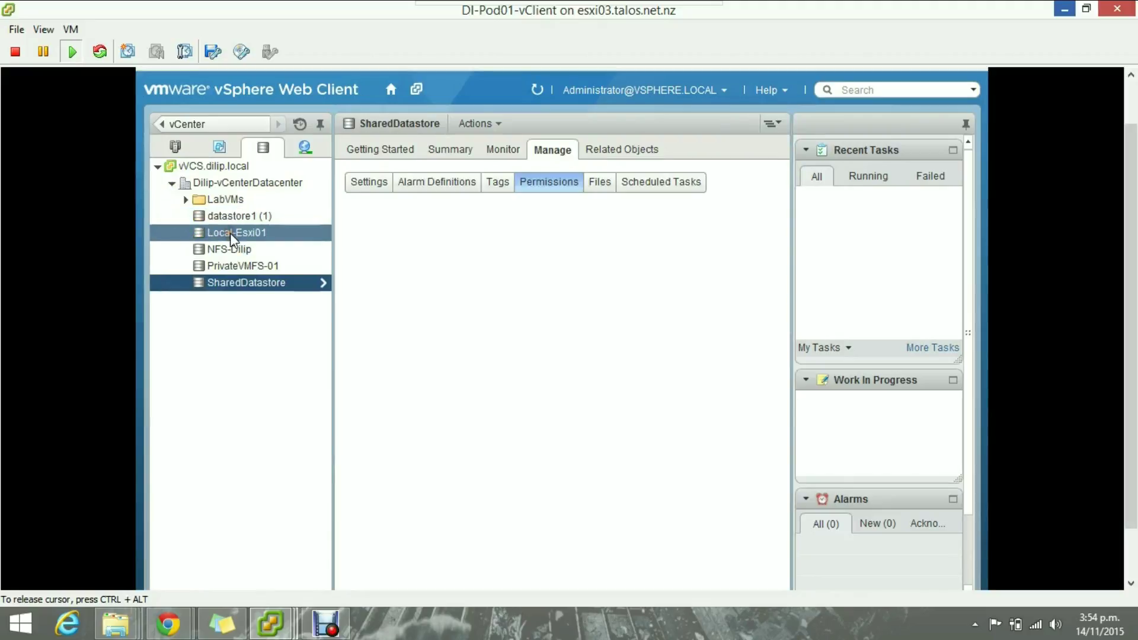
pyautogui.click(305, 148)
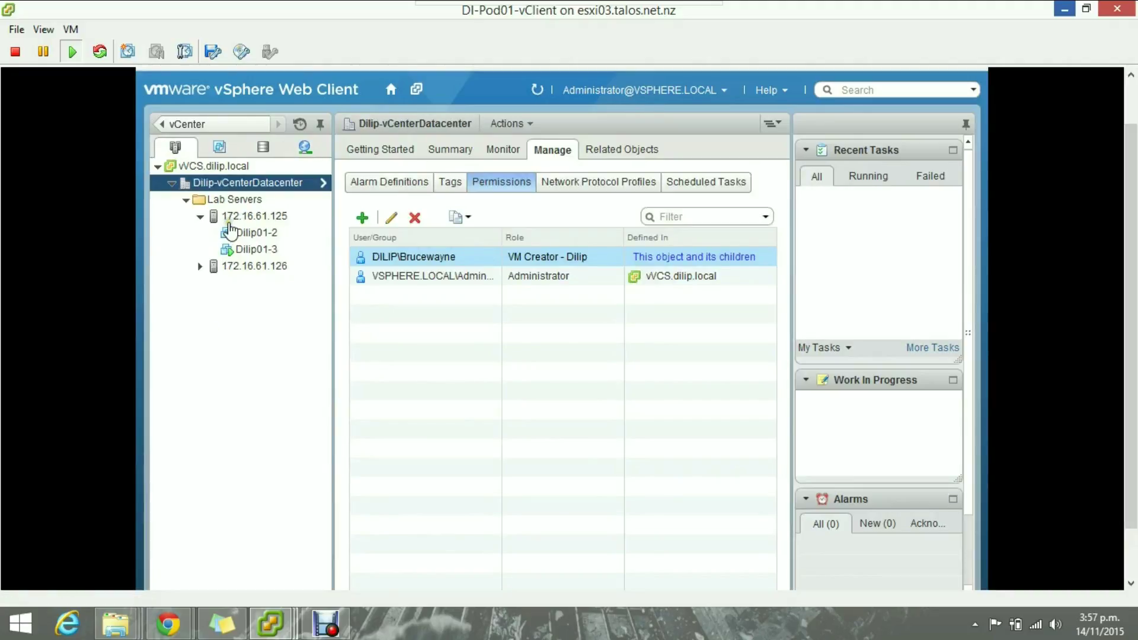
pyautogui.click(249, 217)
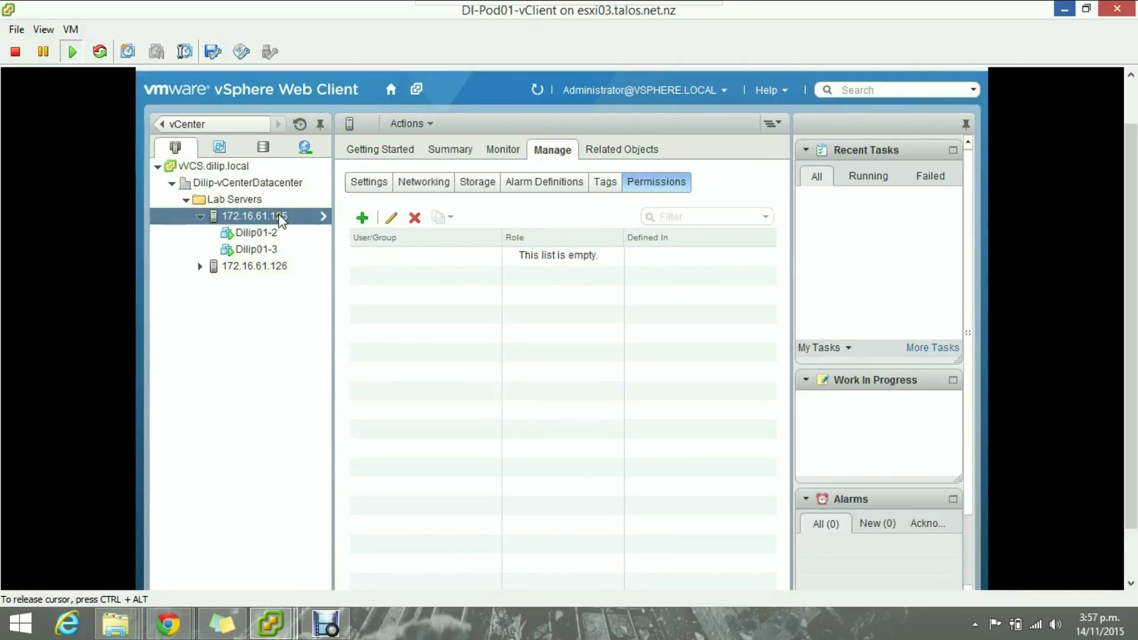
pyautogui.click(236, 183)
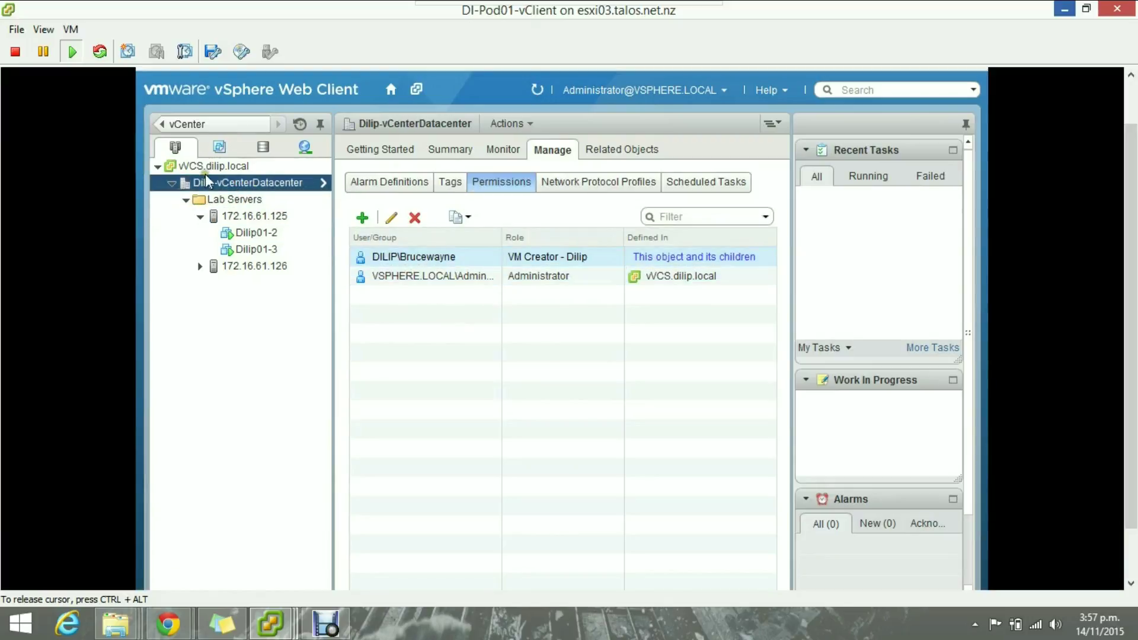
pyautogui.click(263, 149)
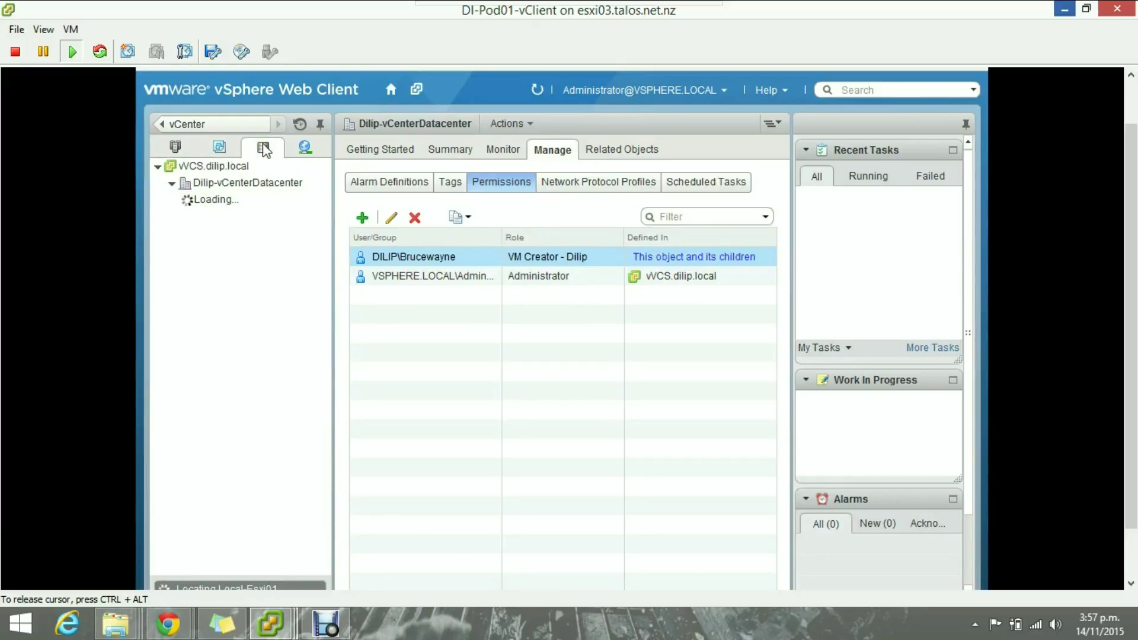
pyautogui.click(265, 232)
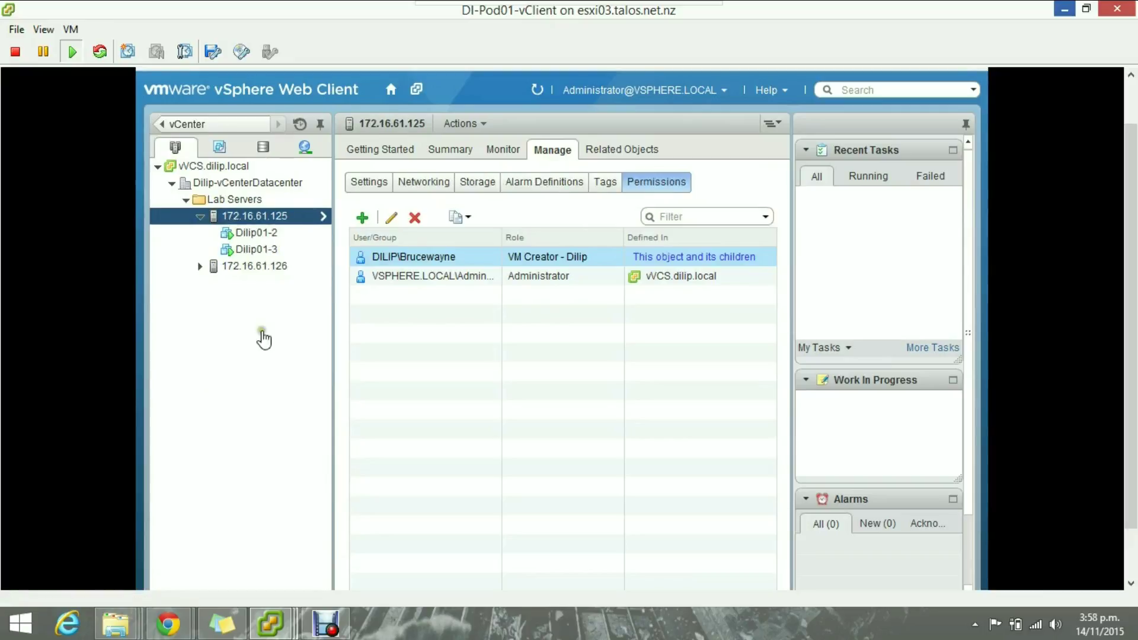
# Step: Switch the session from Administrator to the domain user and open the LabVMs folder in the VMs and Templates inventory
pyautogui.moveTo(1131, 237); pyautogui.dragTo(1131, 195)
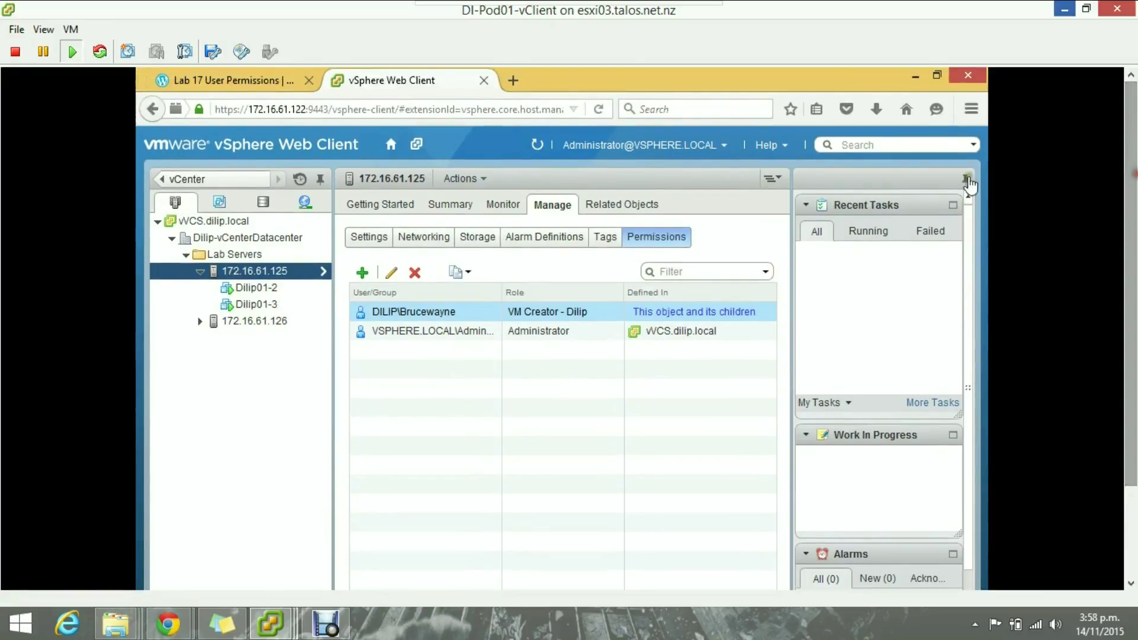
pyautogui.click(722, 144)
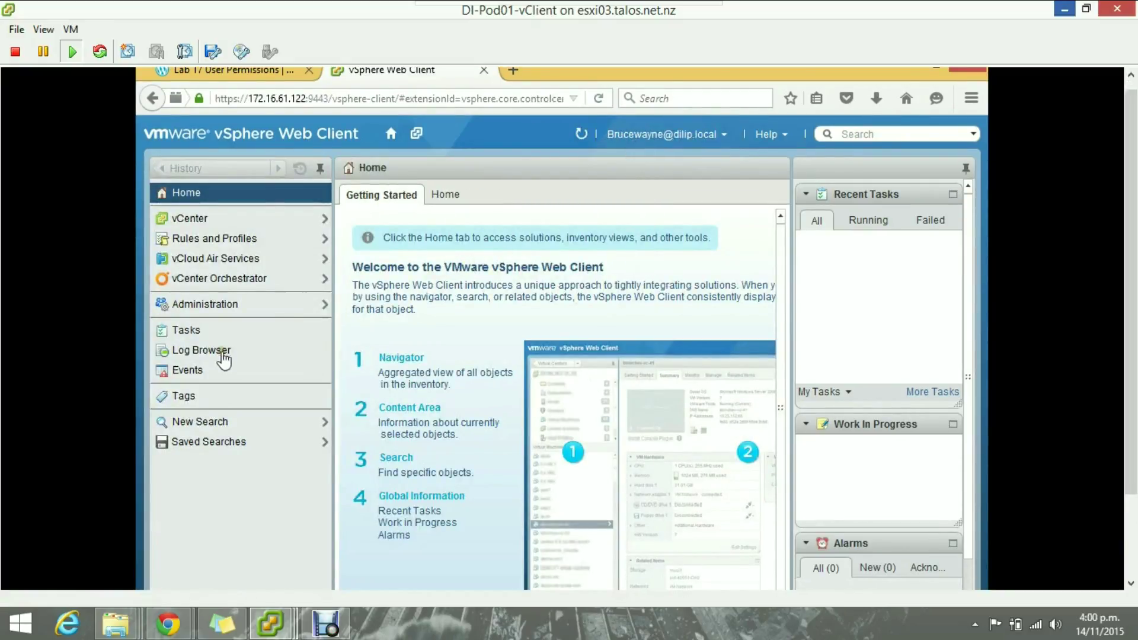
pyautogui.click(213, 220)
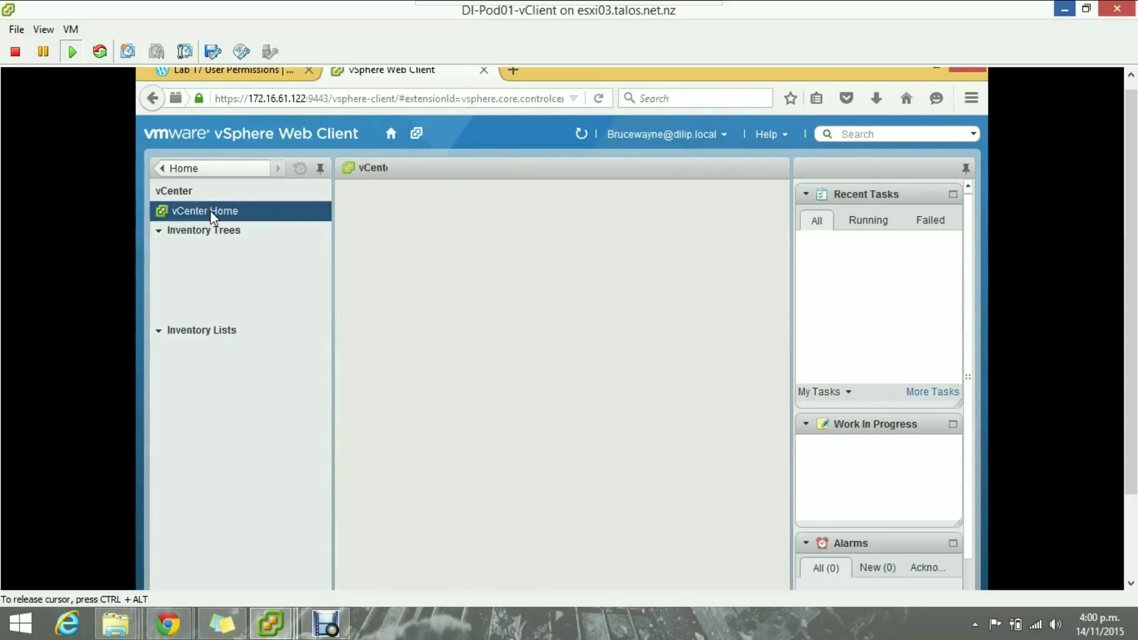
pyautogui.click(205, 252)
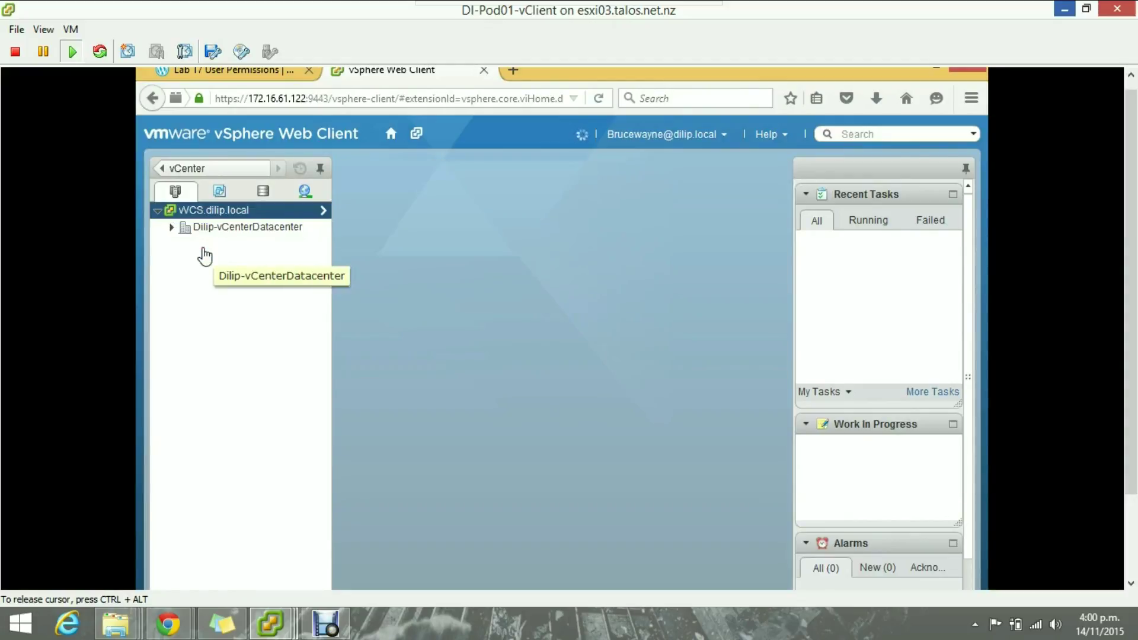
pyautogui.click(172, 230)
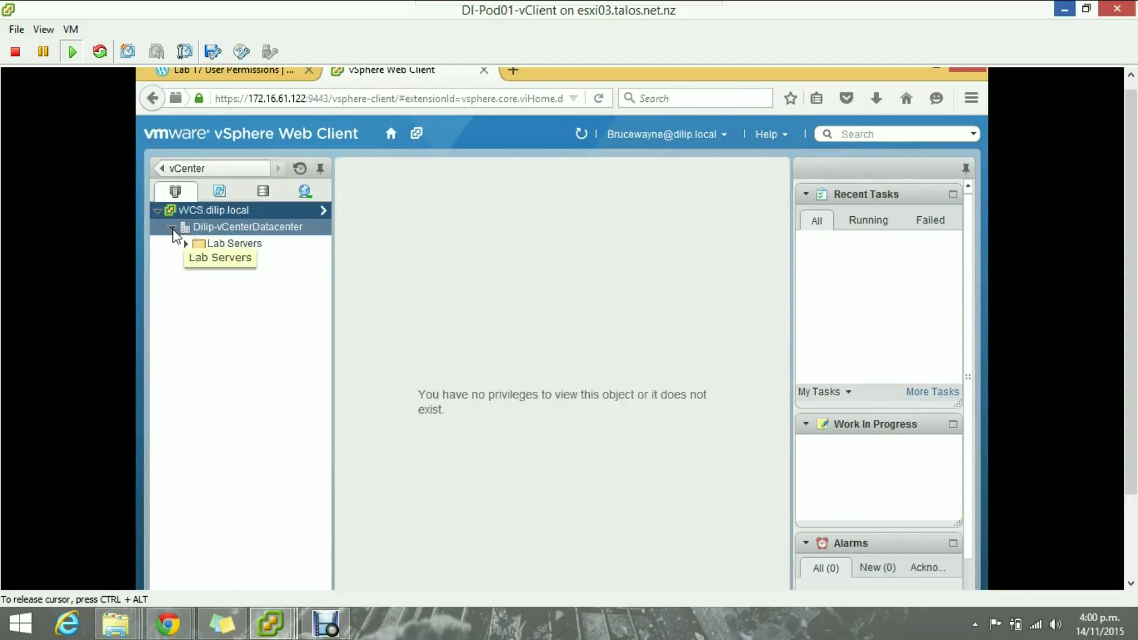
pyautogui.click(186, 244)
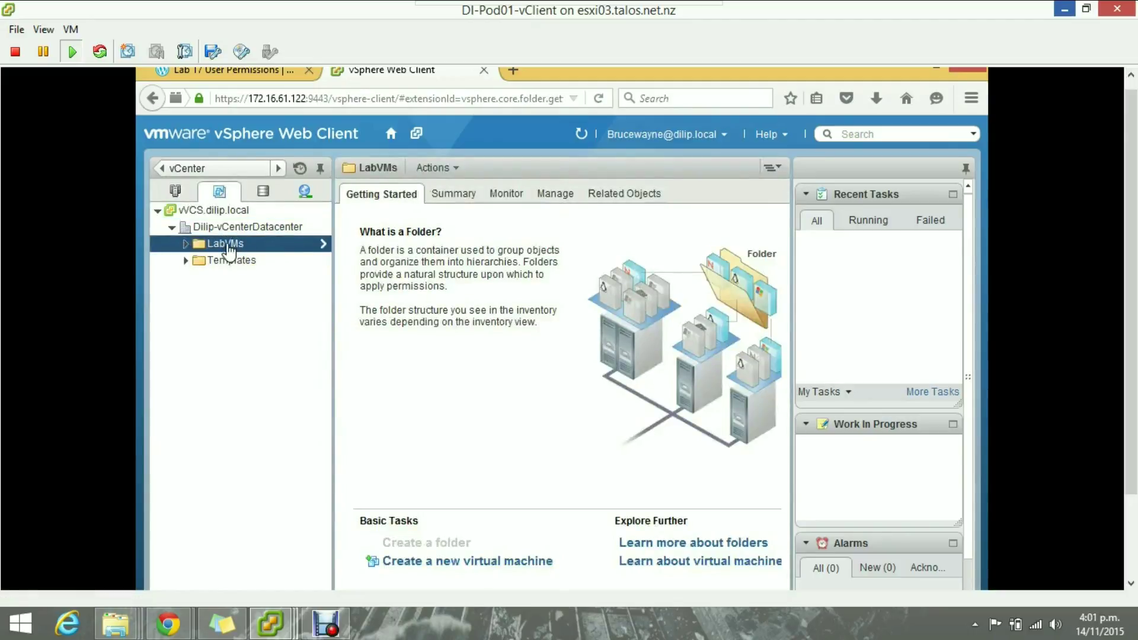
pyautogui.click(227, 244)
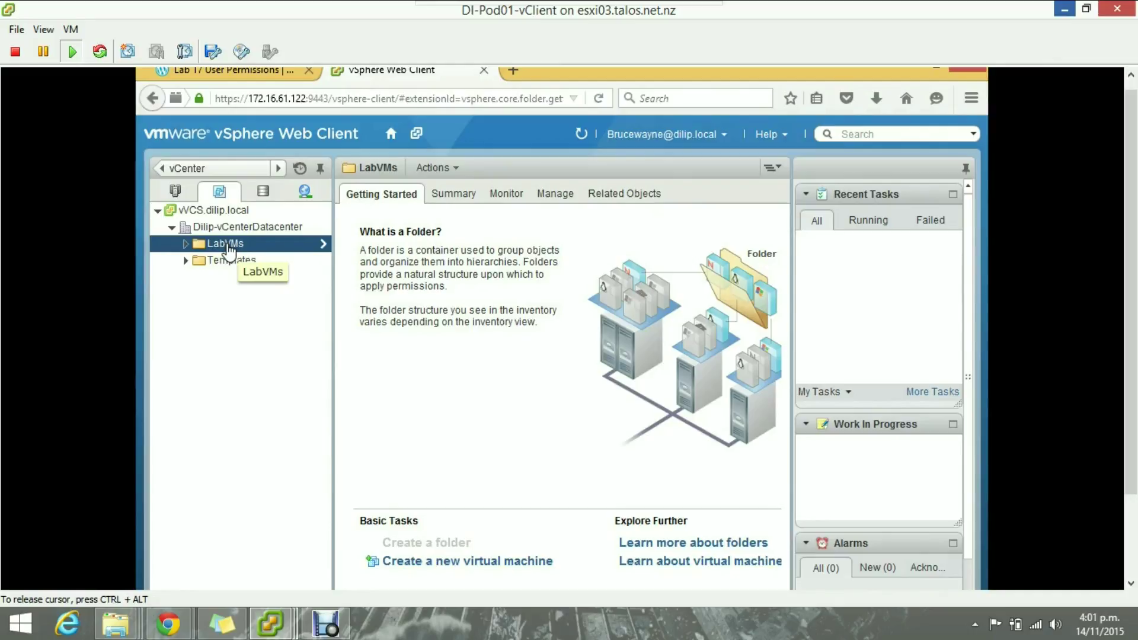
# Step: Start creating a new virtual machine named DIlip-Temp in the LabVMs folder
pyautogui.rightClick(228, 243)
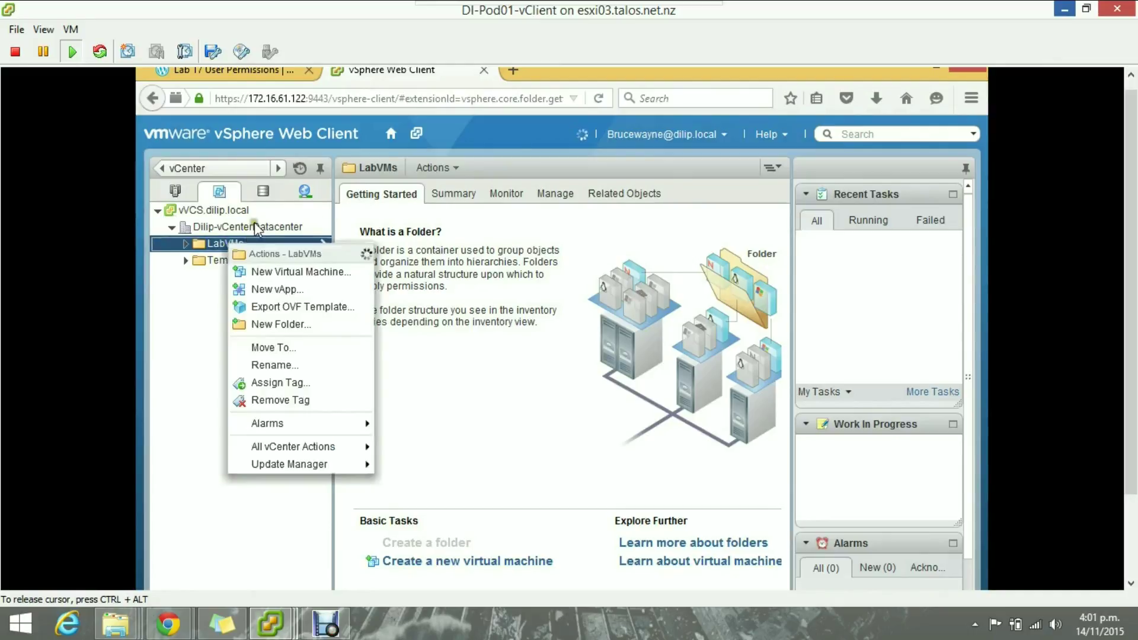
pyautogui.click(265, 270)
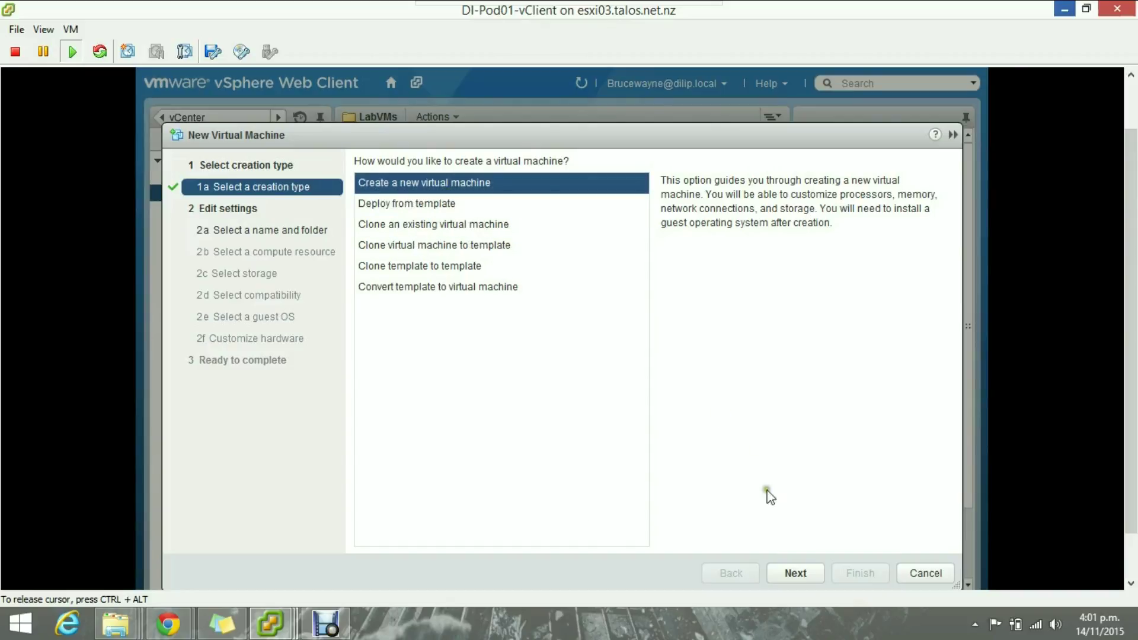
pyautogui.click(791, 573)
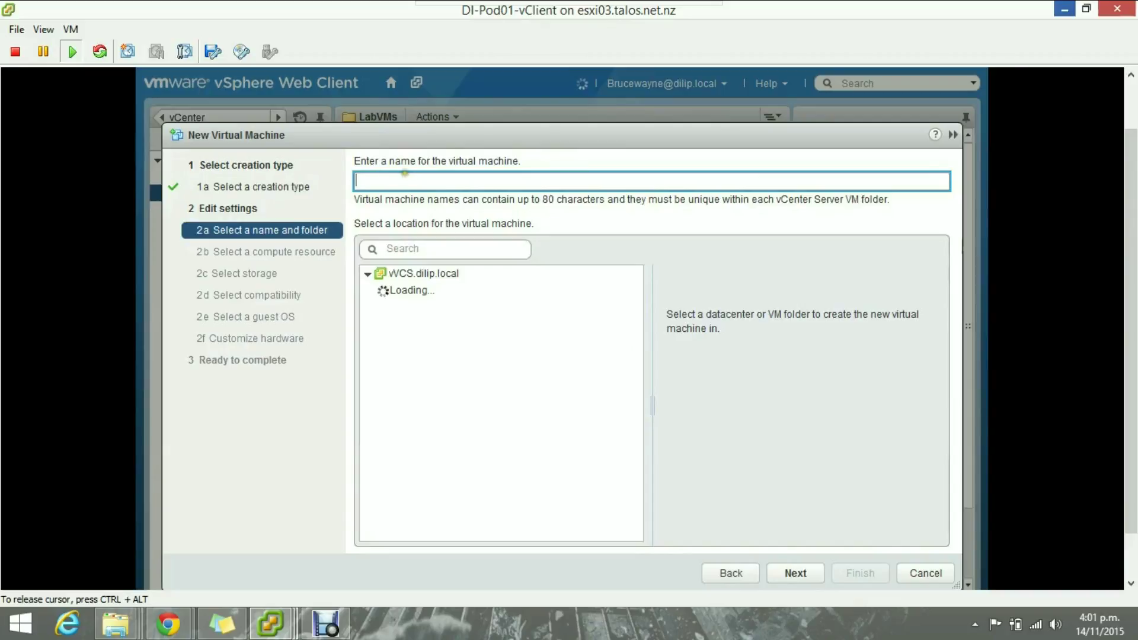
pyautogui.write('DIlip-Te')
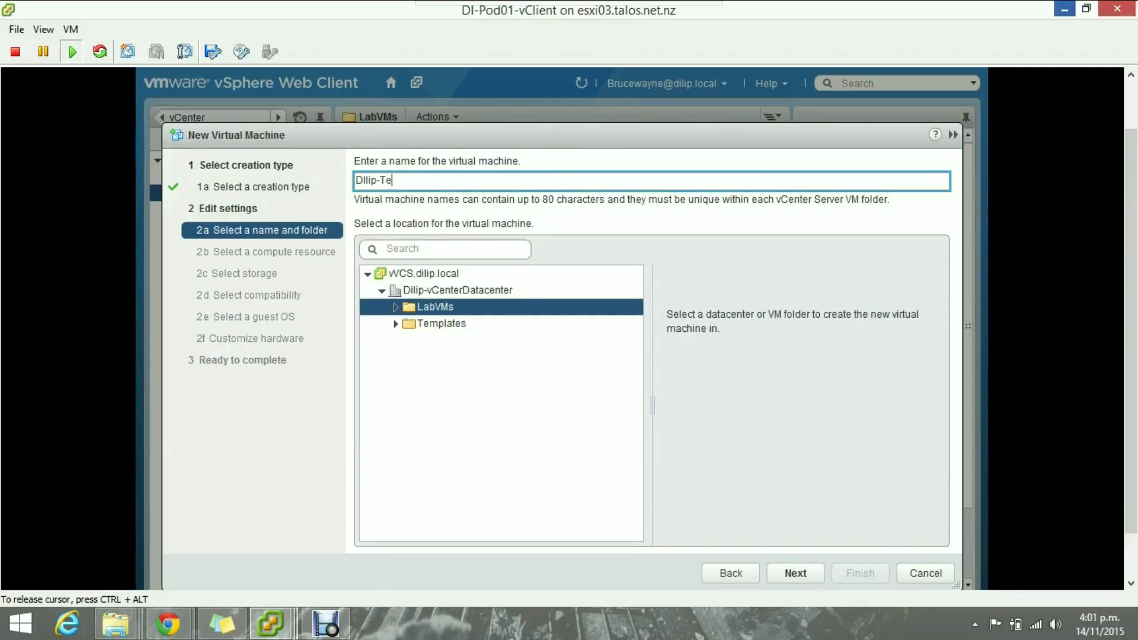
pyautogui.write('llip-Temp')
pyautogui.click(789, 573)
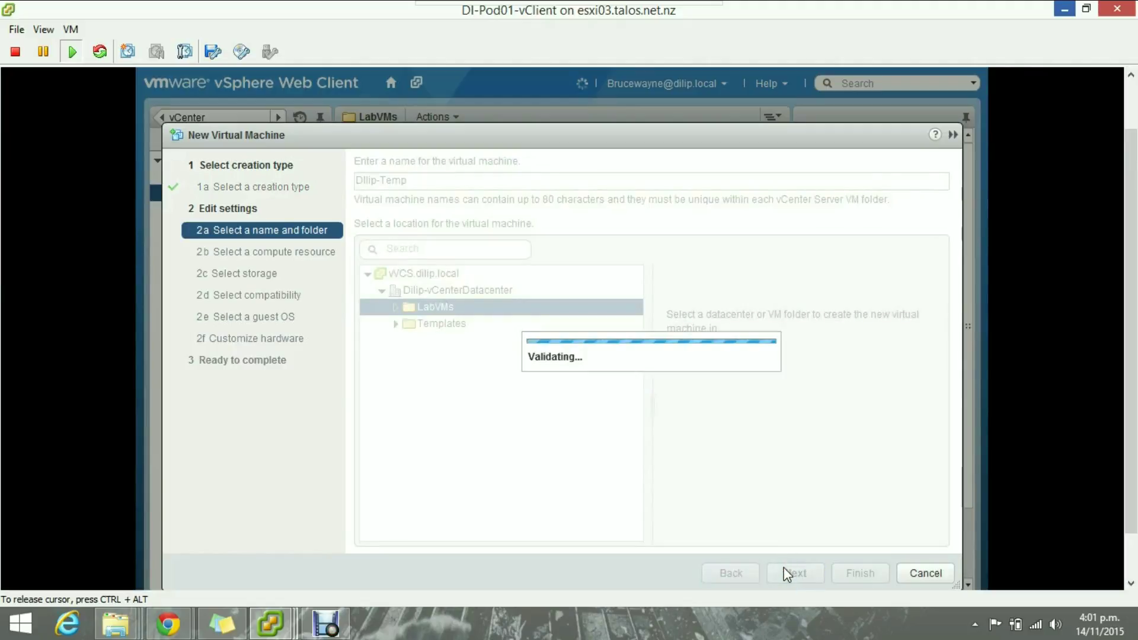
# Step: Choose host 172.16.61.125 in Lab Servers as the compute resource for the new virtual machine
pyautogui.click(431, 215)
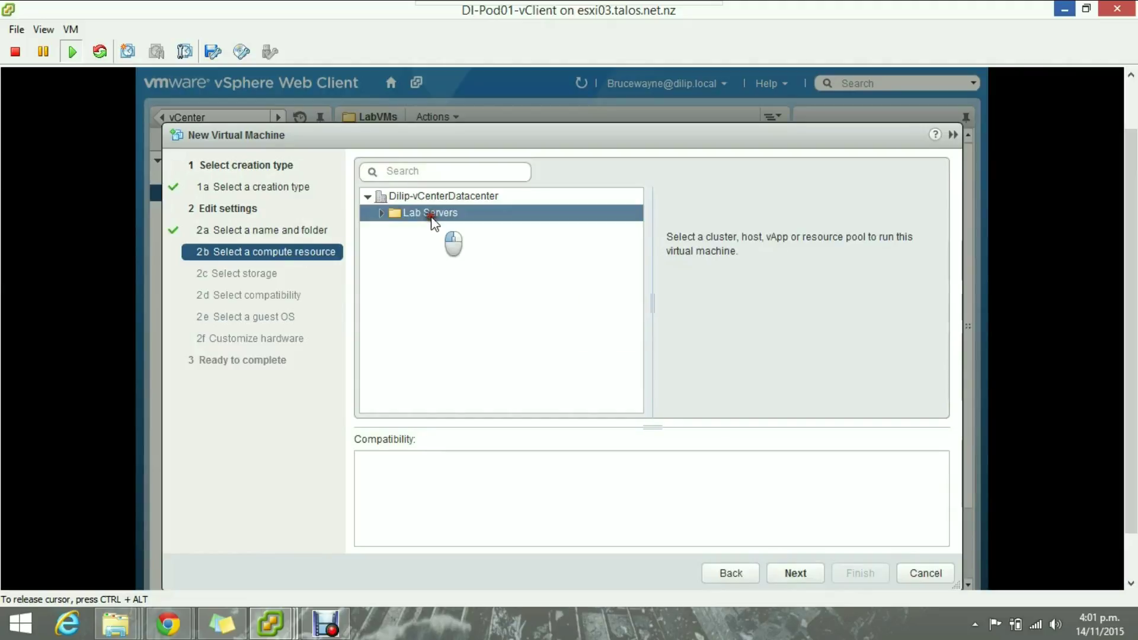
pyautogui.click(788, 572)
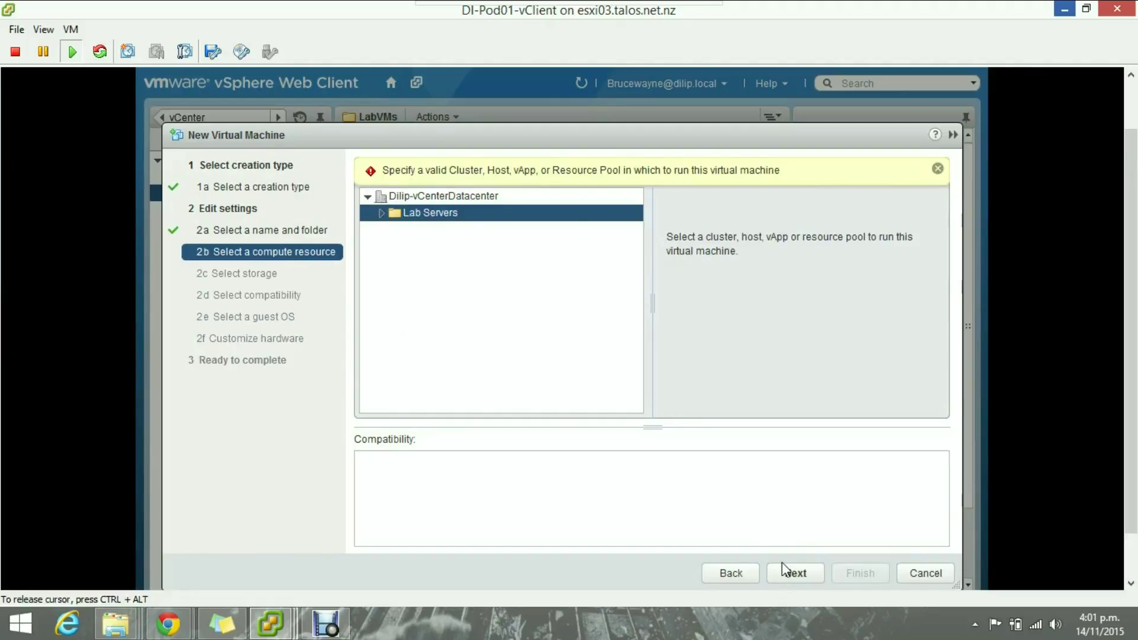
pyautogui.click(450, 293)
pyautogui.click(382, 213)
pyautogui.click(471, 229)
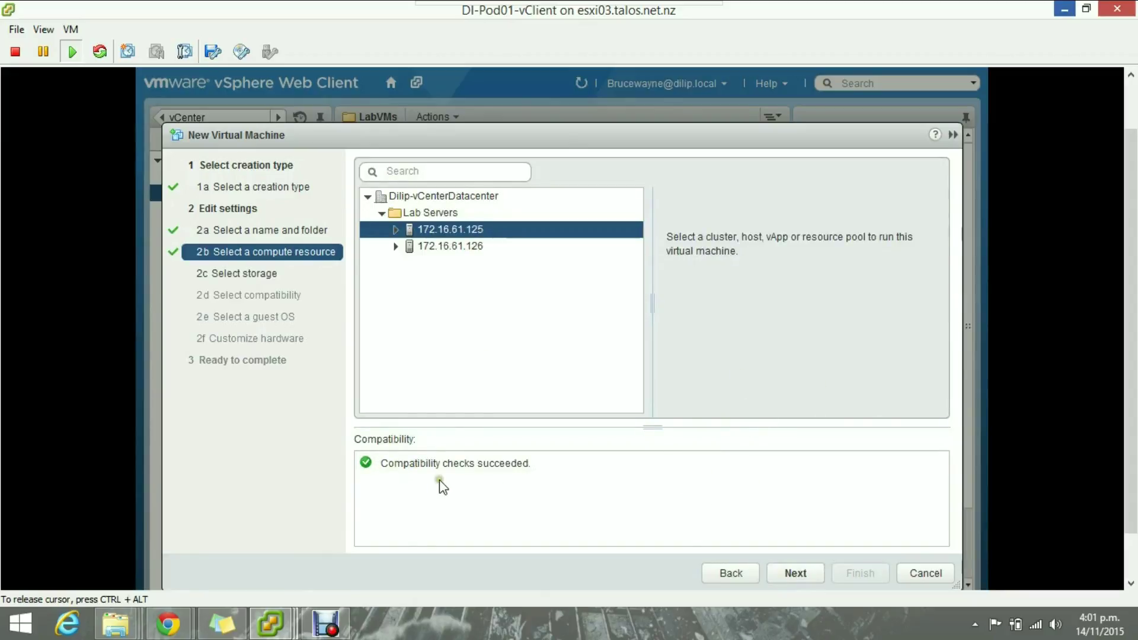
pyautogui.click(803, 577)
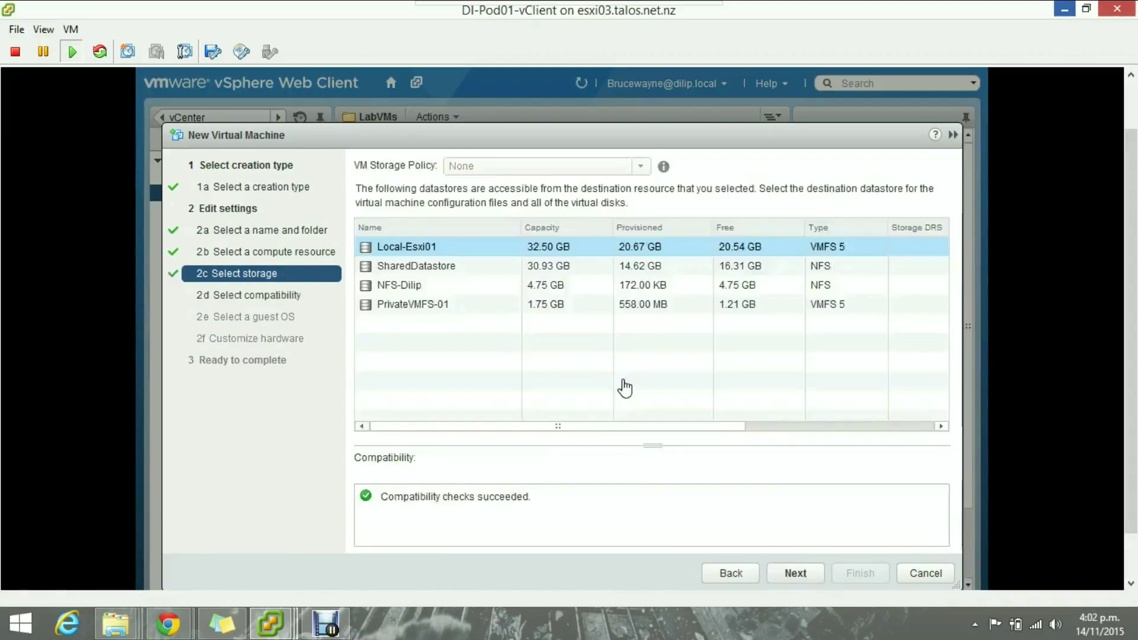
# Step: Store the virtual machine on the Local-Esxi01 datastore and accept ESXi 5.5 and later compatibility
pyautogui.click(436, 247)
pyautogui.click(788, 573)
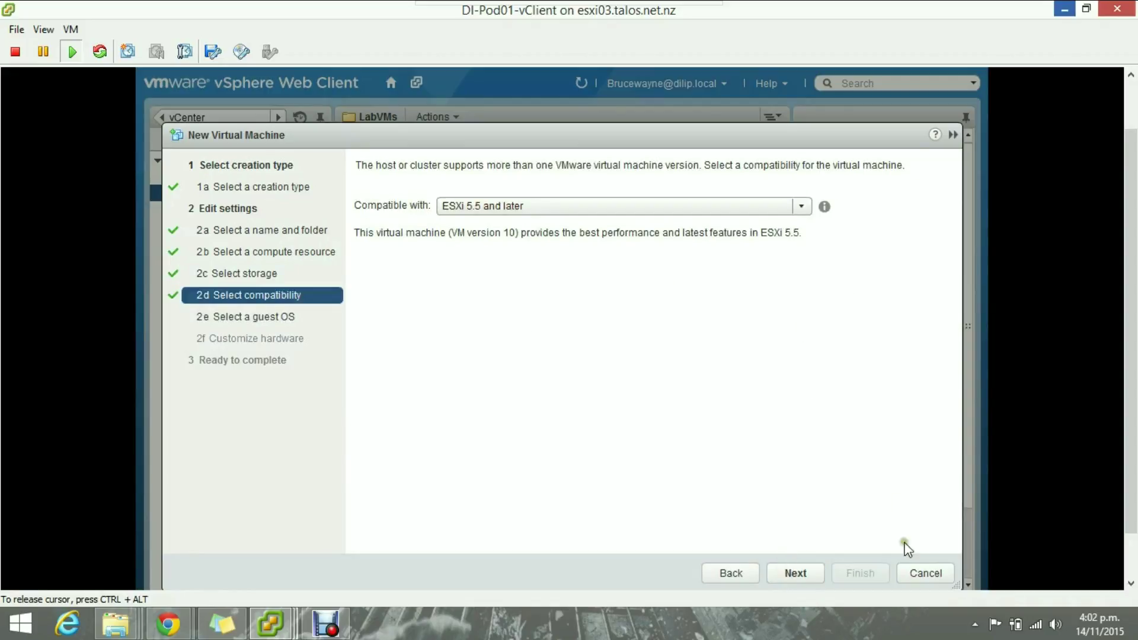
pyautogui.click(809, 573)
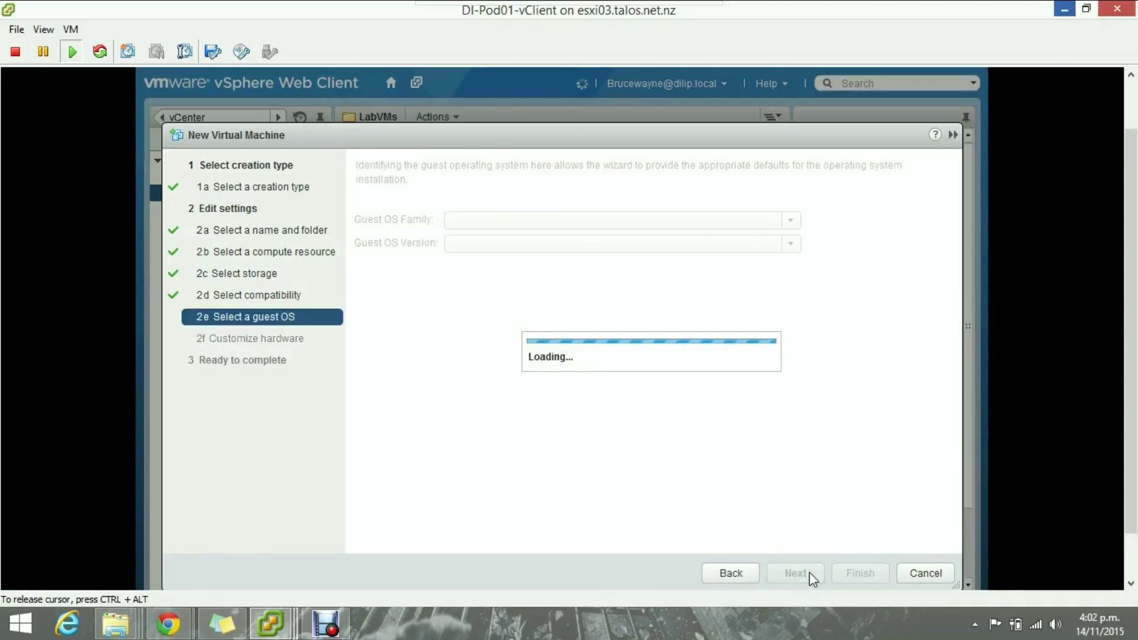
# Step: Set the guest operating system to Microsoft Windows Server 2003 (32-bit) in the Windows family
pyautogui.click(833, 328)
pyautogui.click(791, 244)
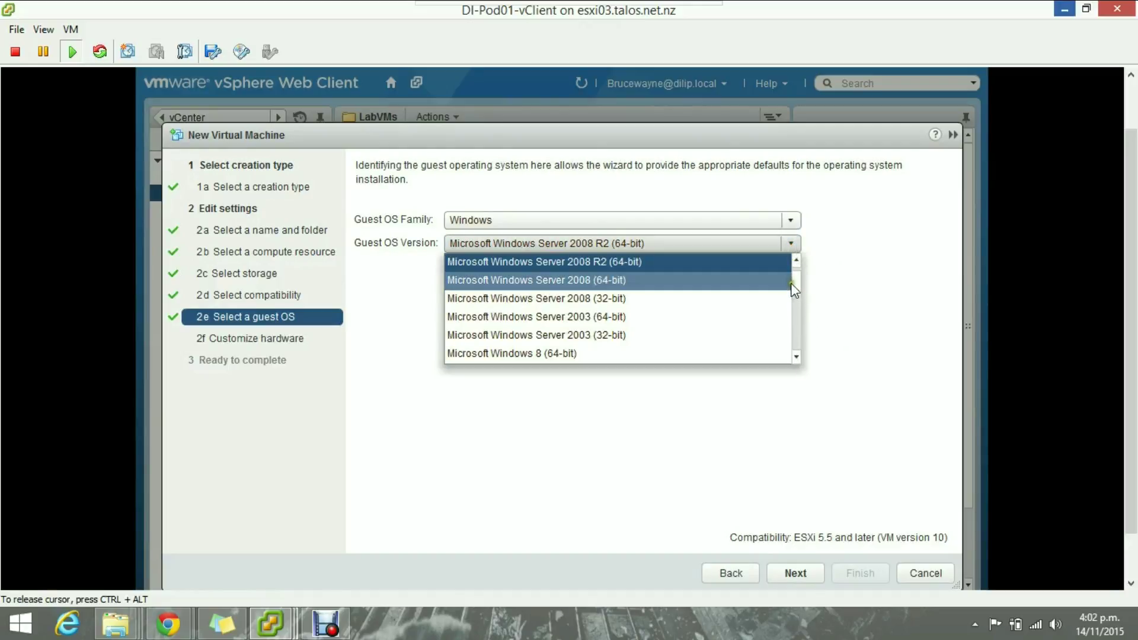
pyautogui.click(642, 335)
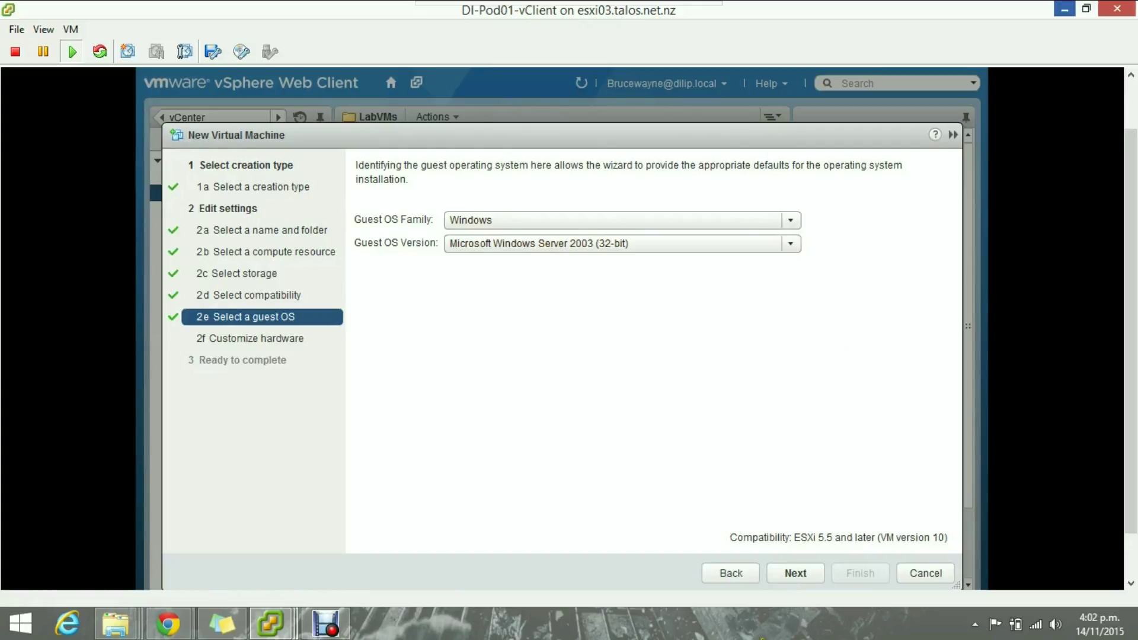
pyautogui.click(796, 574)
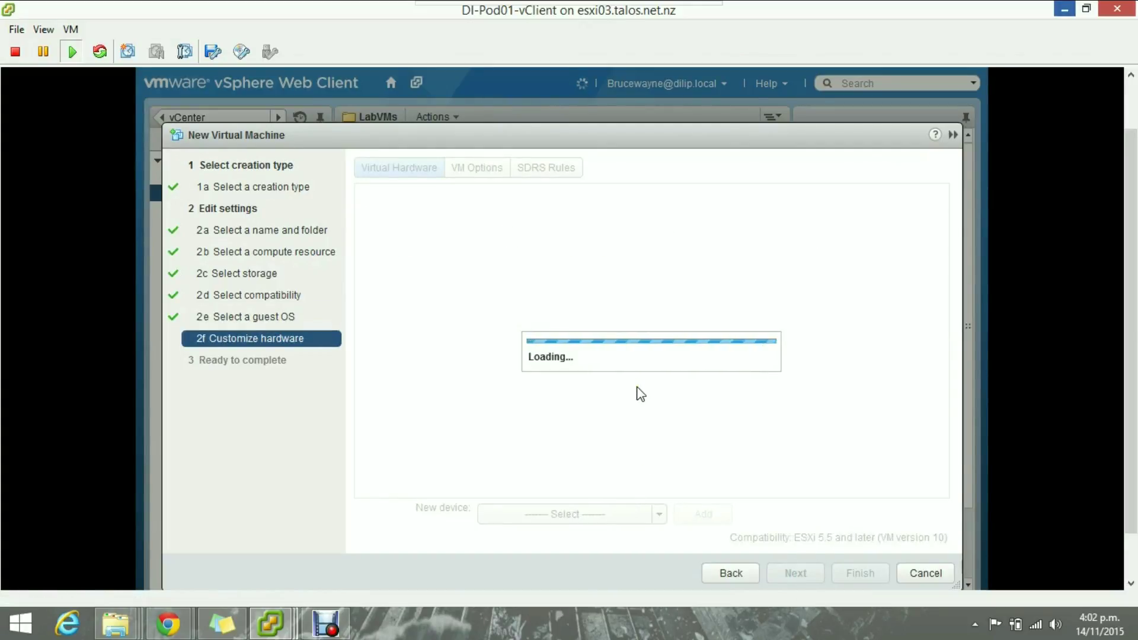
# Step: Give the new virtual machine 4 MB of memory and a 2 GB hard disk, and finish creating it
pyautogui.click(549, 221)
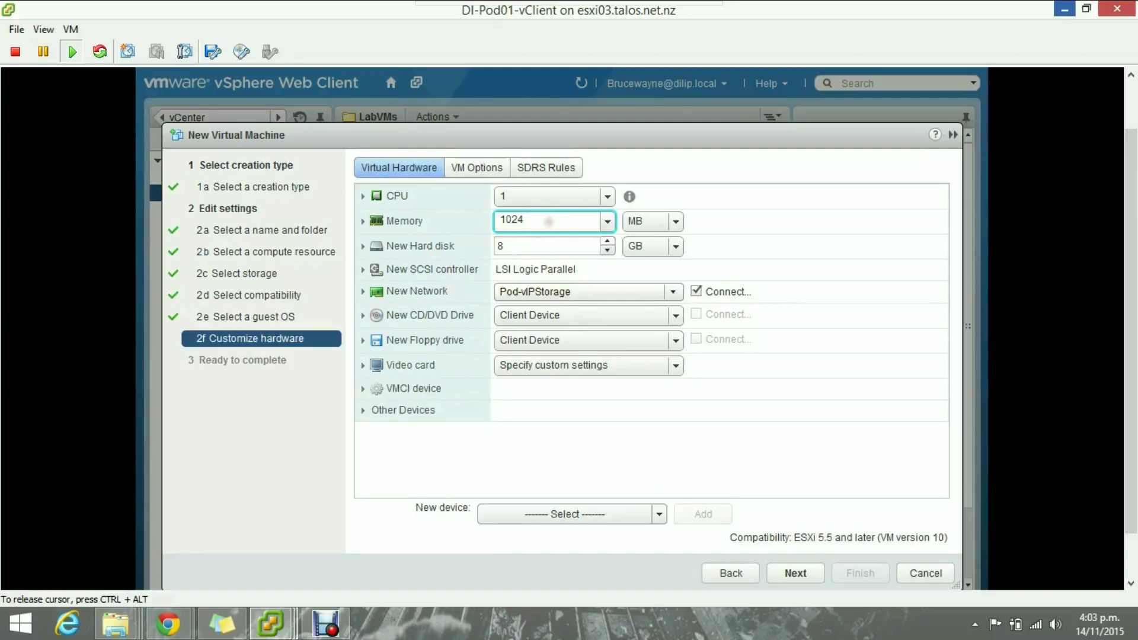
pyautogui.press('BackSpace')
pyautogui.press('BackSpace')
pyautogui.press('BackSpace')
pyautogui.write('4')
pyautogui.click(529, 248)
pyautogui.press('BackSpace')
pyautogui.write('2')
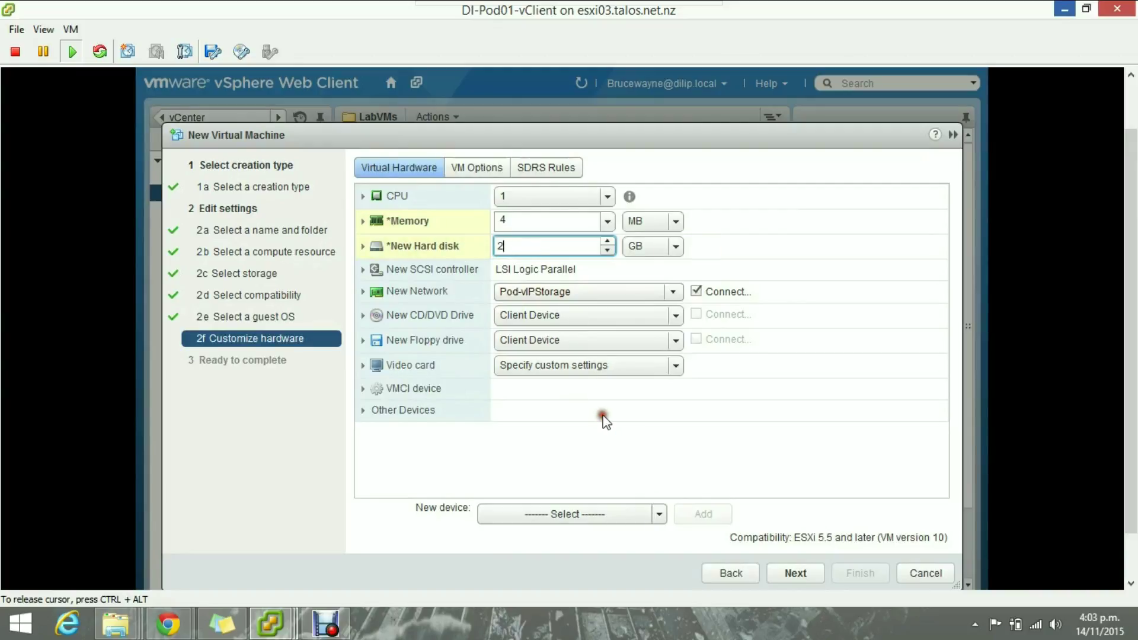
pyautogui.click(788, 567)
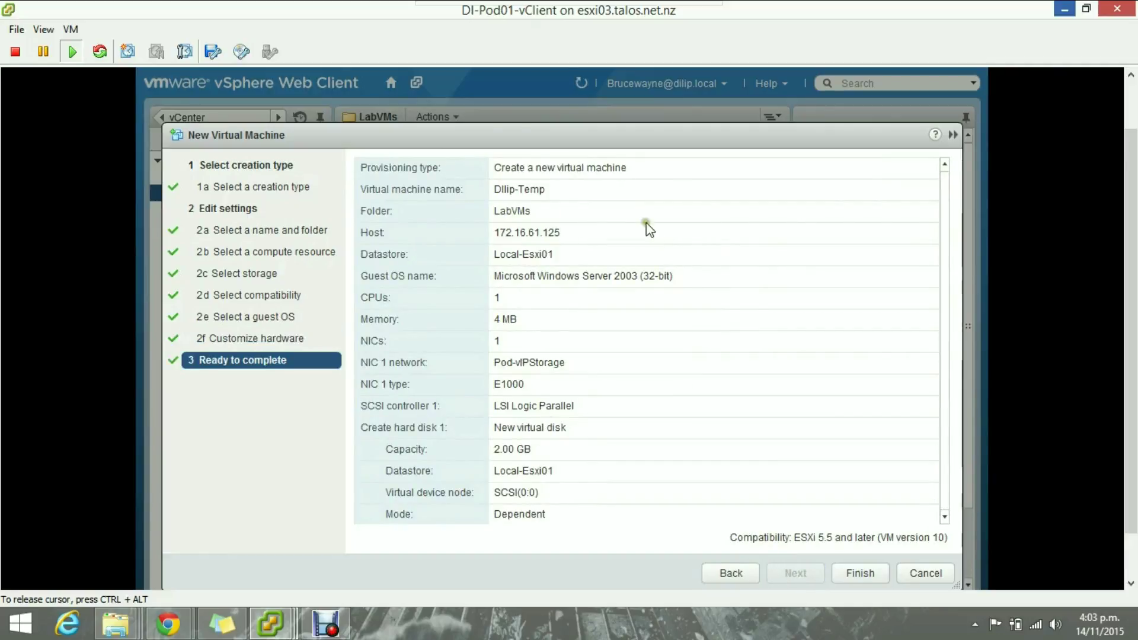
pyautogui.click(853, 569)
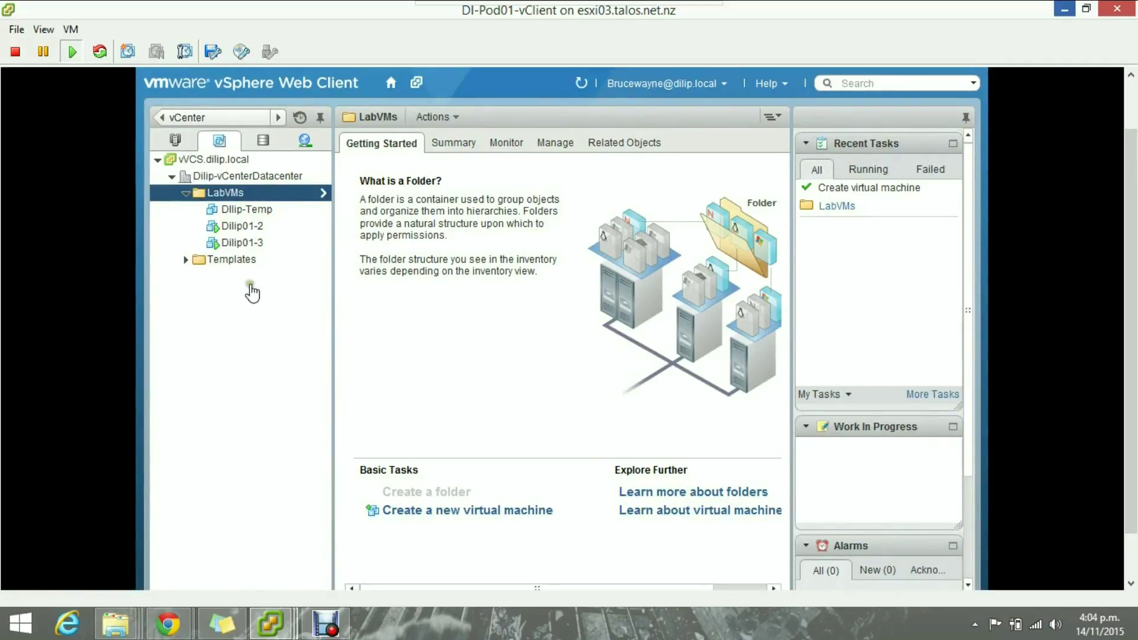
# Step: Select the DIlip-Temp virtual machine in the LabVMs folder and power it on
pyautogui.click(246, 386)
pyautogui.click(262, 211)
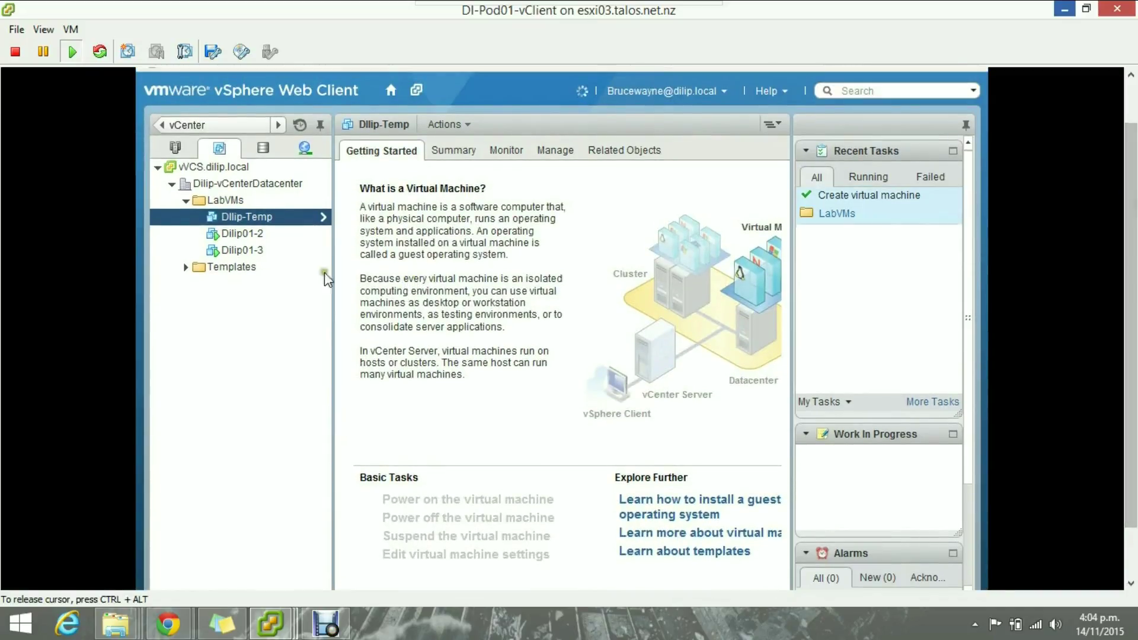
pyautogui.rightClick(282, 224)
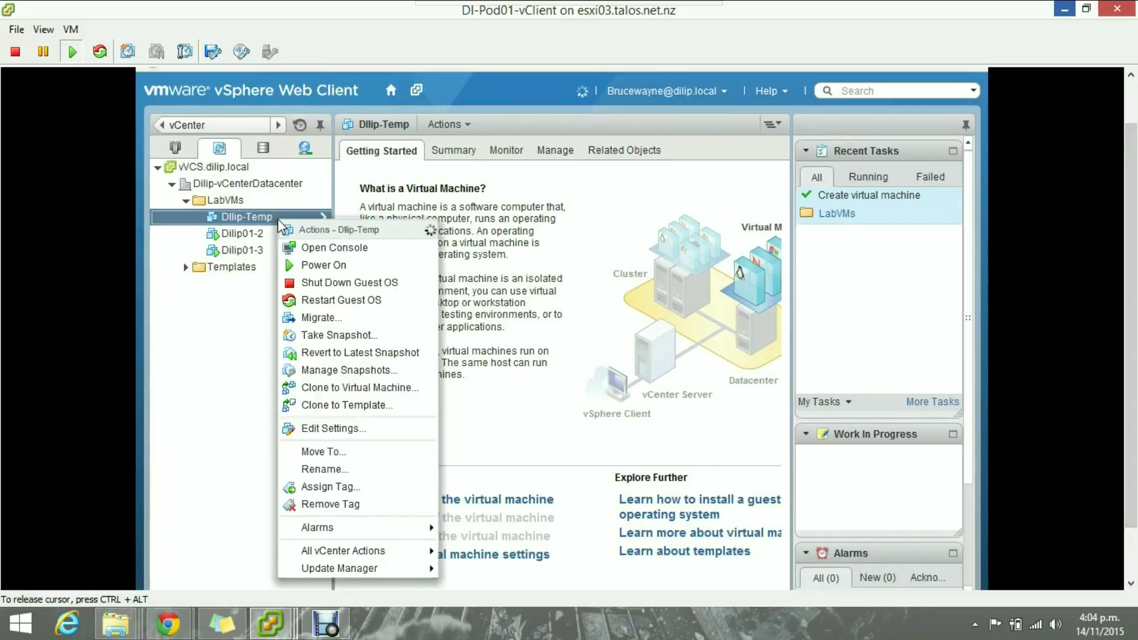
pyautogui.click(210, 381)
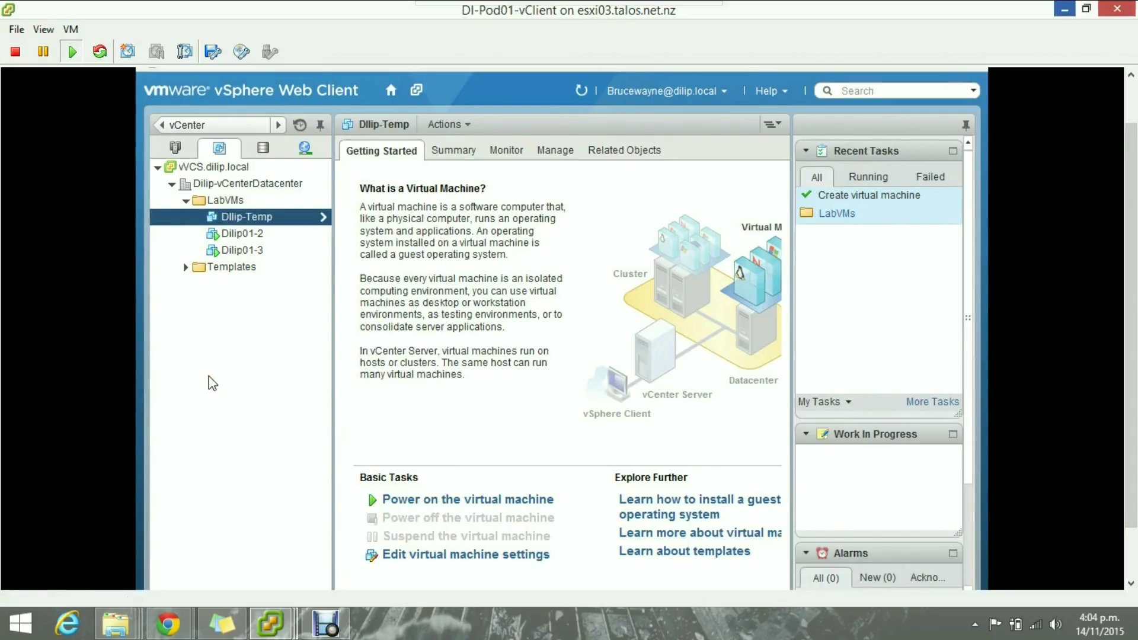
# Step: Examine which actions the domain user can perform on the DIlip-Temp virtual machine, including the alarm and vCenter actions
pyautogui.rightClick(264, 220)
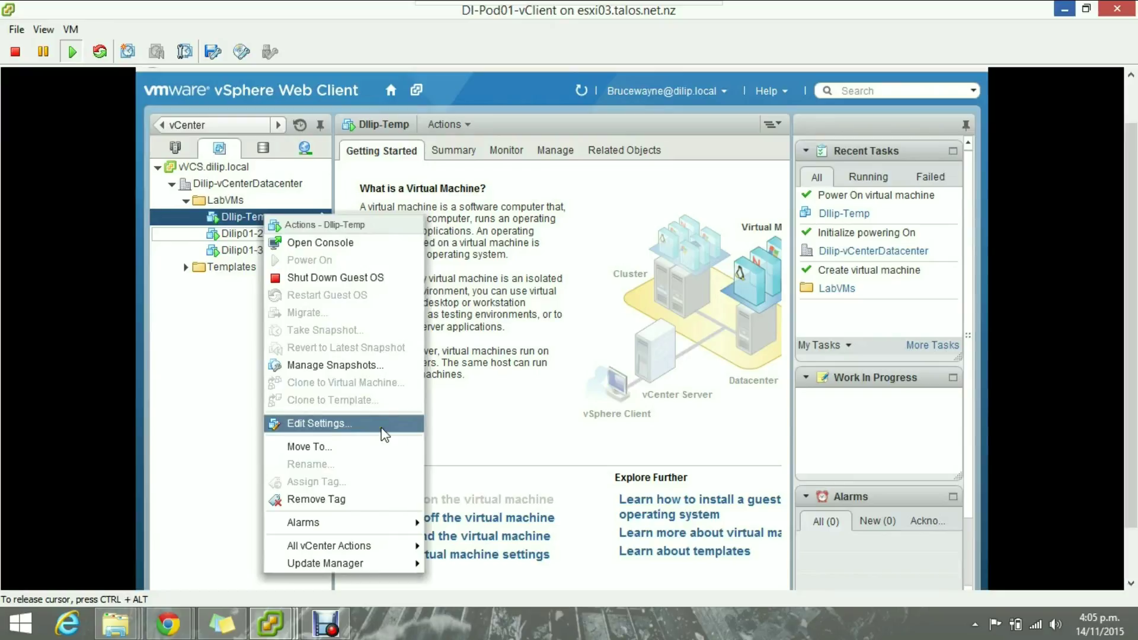
pyautogui.moveTo(1131, 361); pyautogui.dragTo(1133, 416)
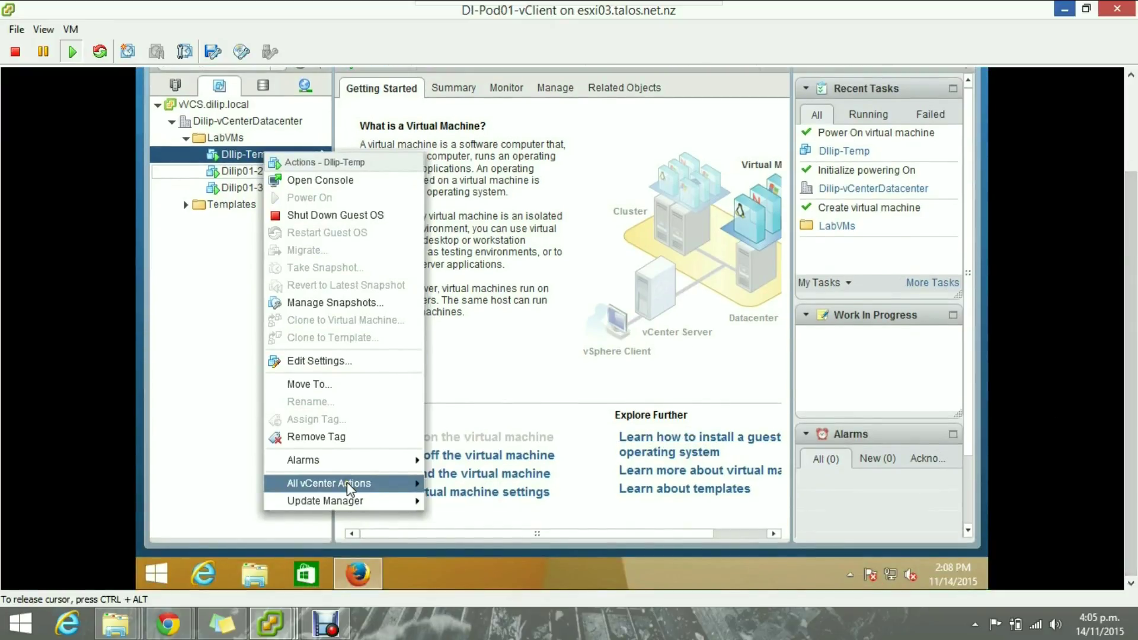
pyautogui.moveTo(349, 485)
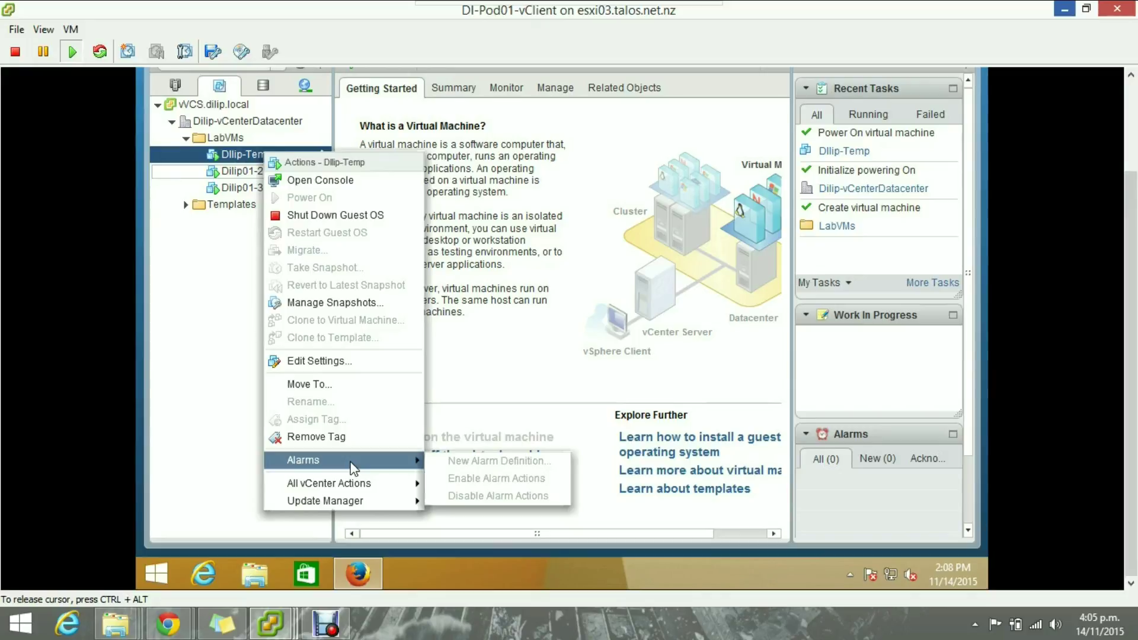
pyautogui.click(197, 379)
# Step: Log out the domain user and return to host 172.16.61.125 in Lab Servers as Administrator
pyautogui.moveTo(1135, 409); pyautogui.dragTo(1135, 334)
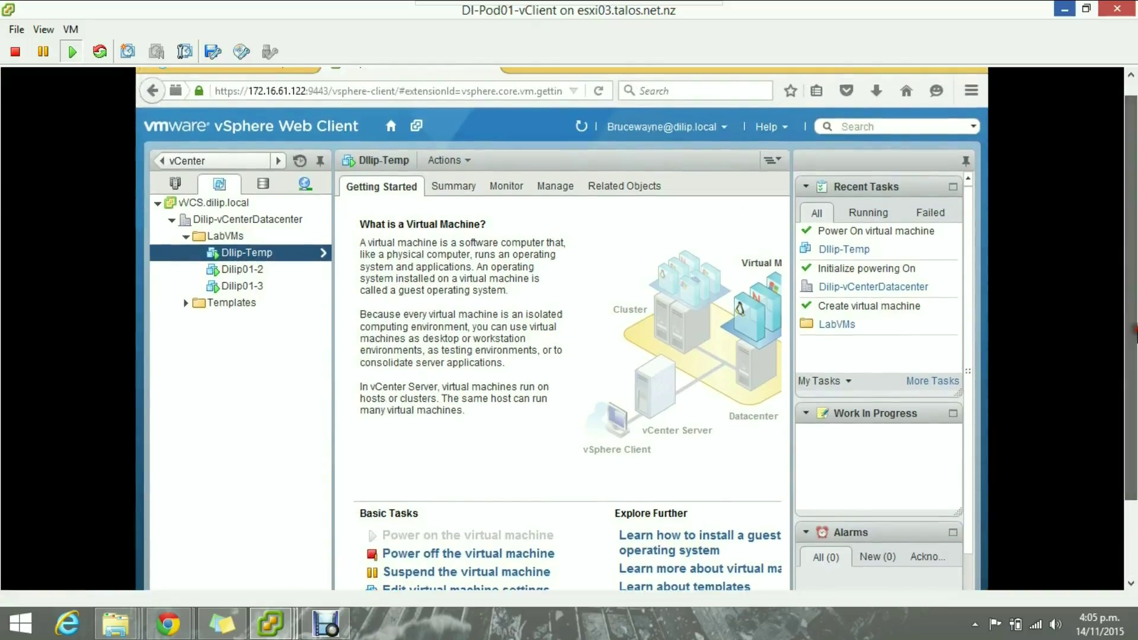
pyautogui.click(723, 127)
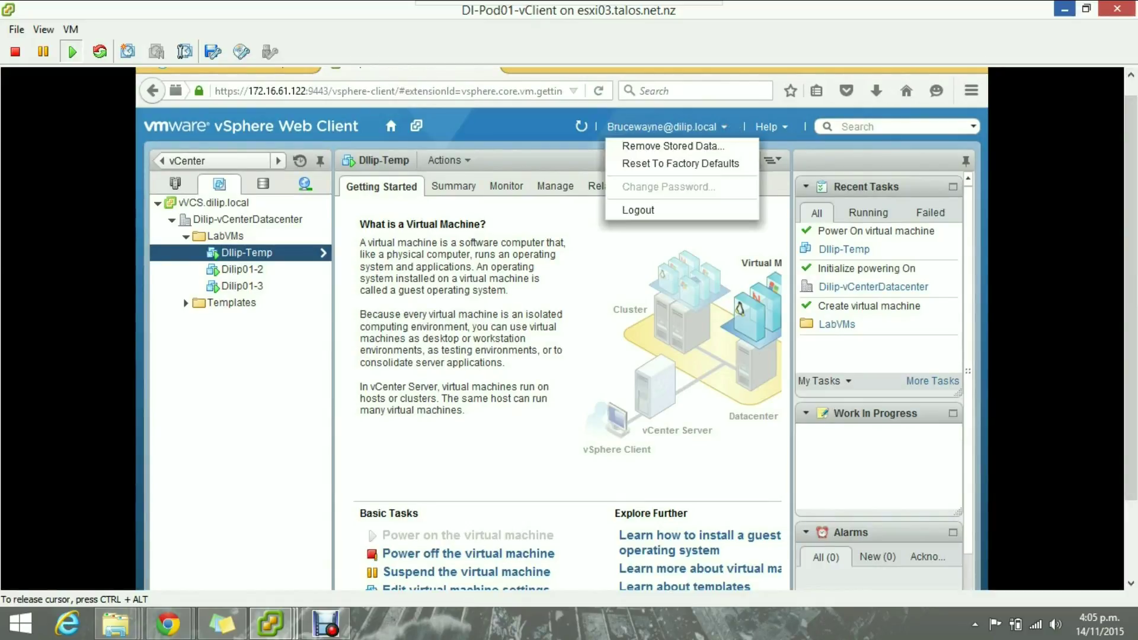
pyautogui.click(643, 208)
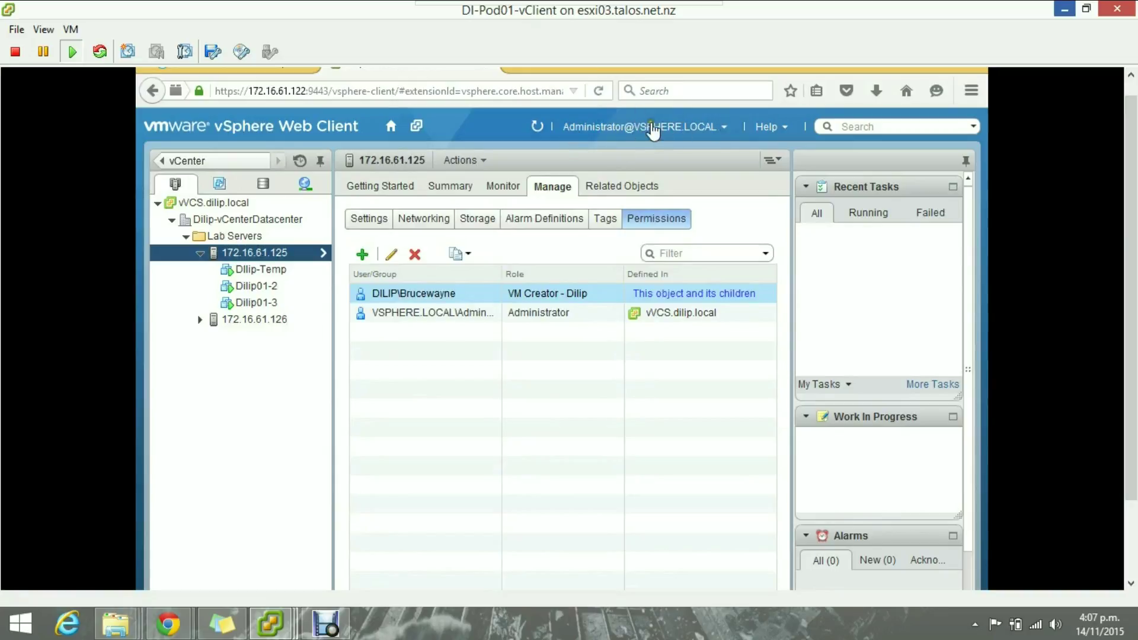
pyautogui.click(221, 408)
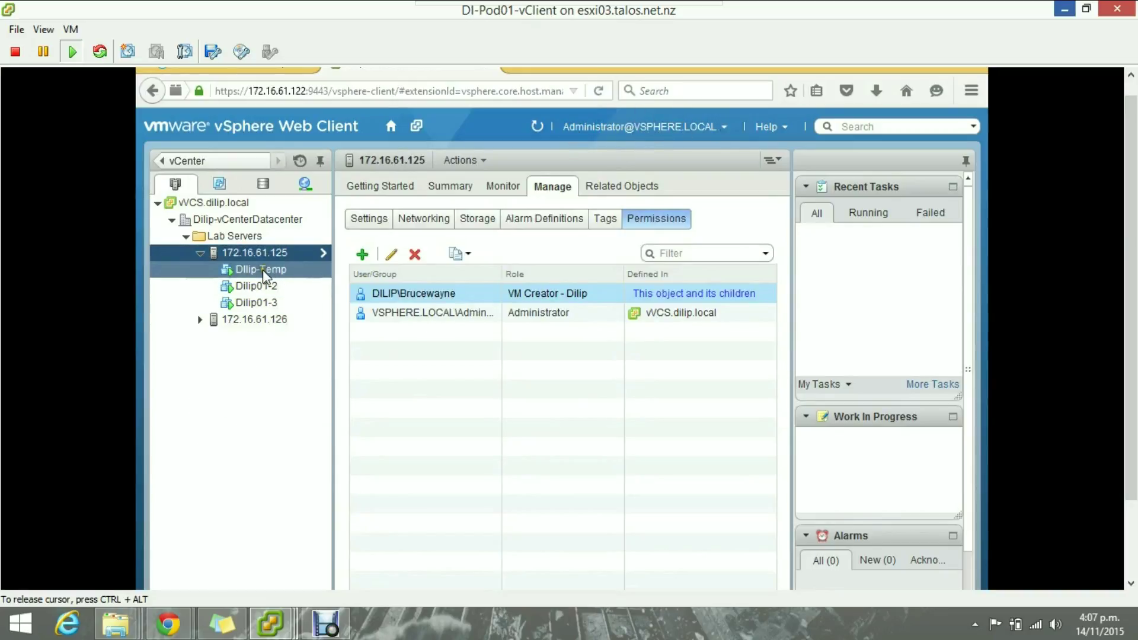
# Step: Power off the DIlip-Temp virtual machine on host 172.16.61.125 and delete it from disk
pyautogui.click(262, 269)
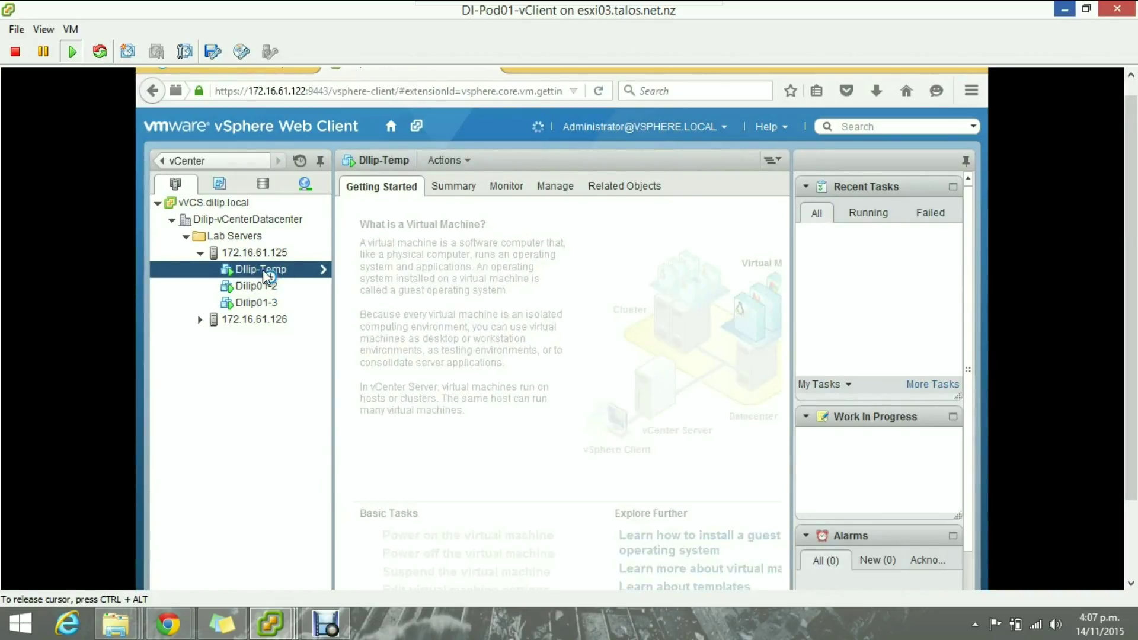
pyautogui.rightClick(266, 276)
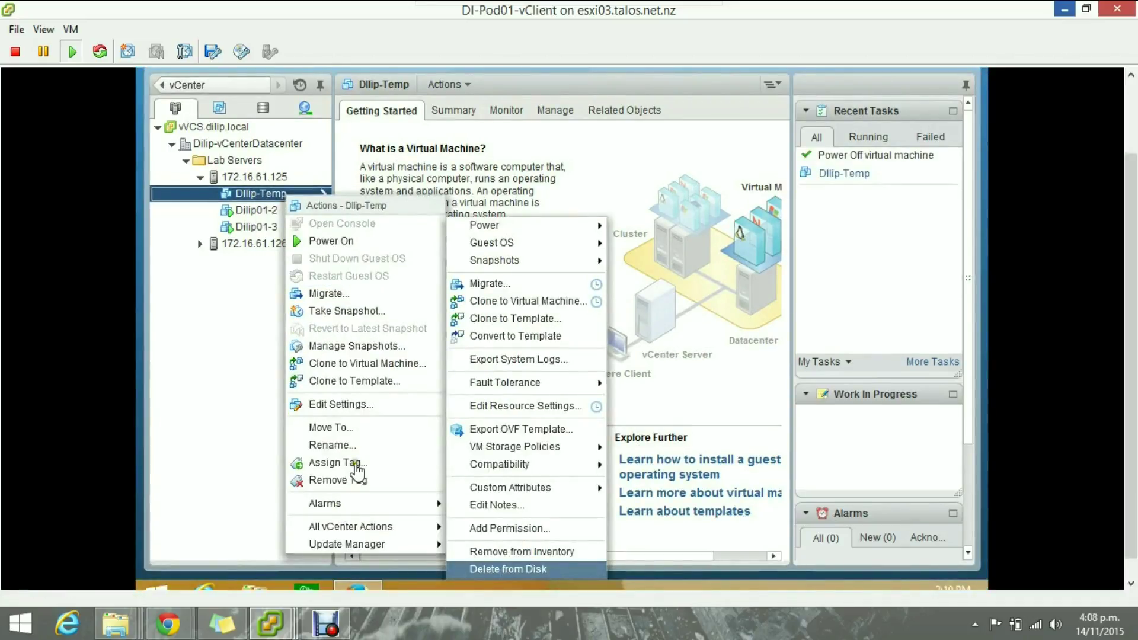
pyautogui.moveTo(391, 530)
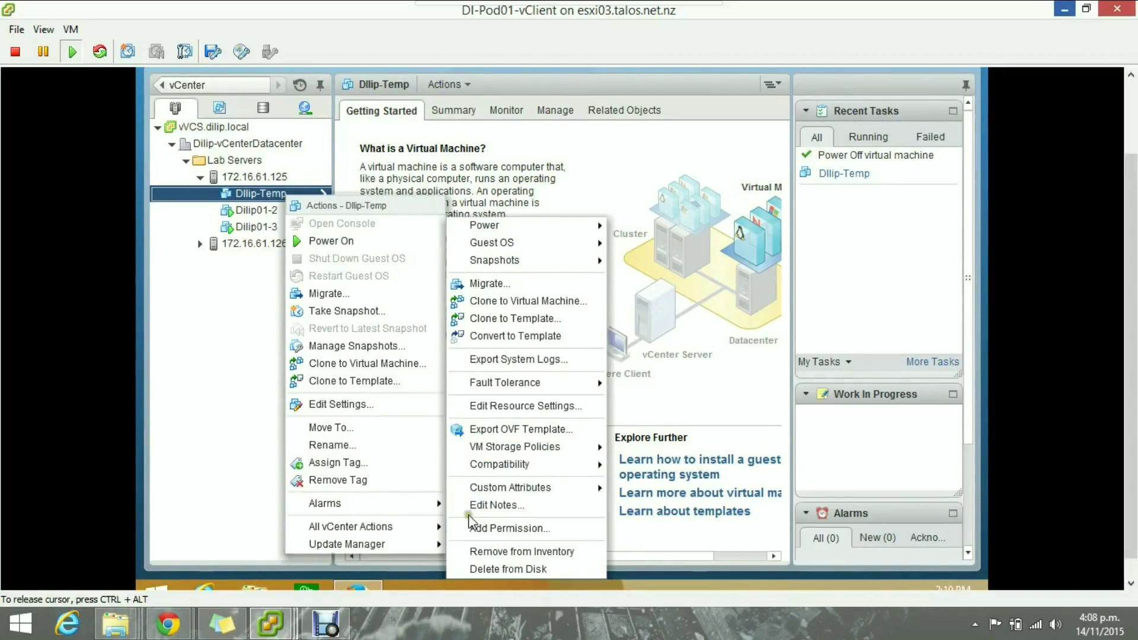
pyautogui.click(487, 571)
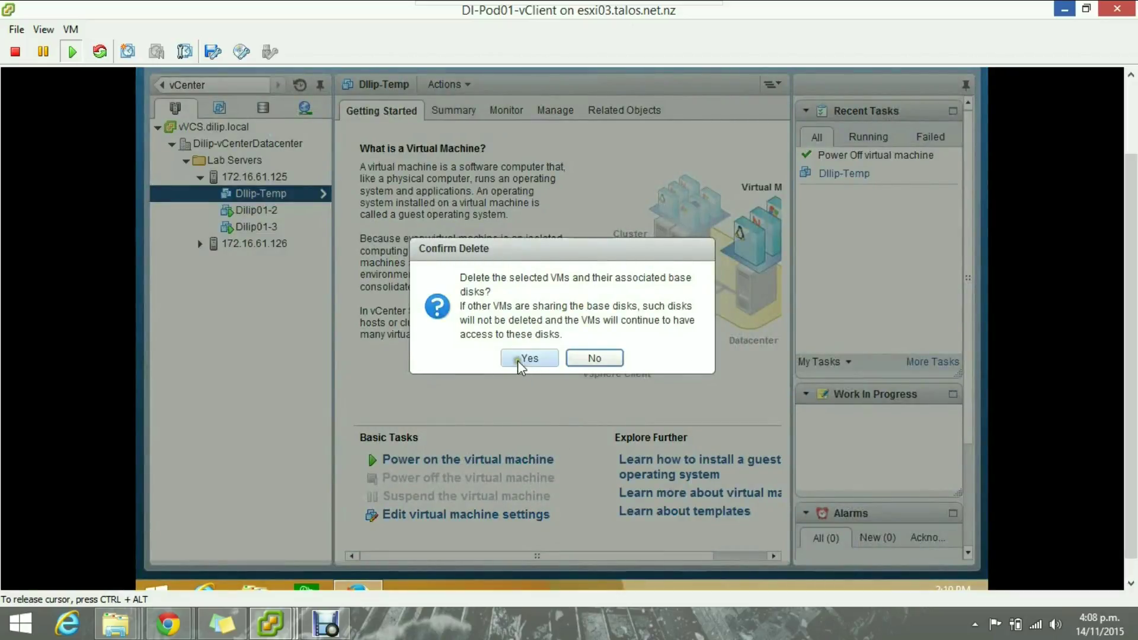
pyautogui.click(518, 360)
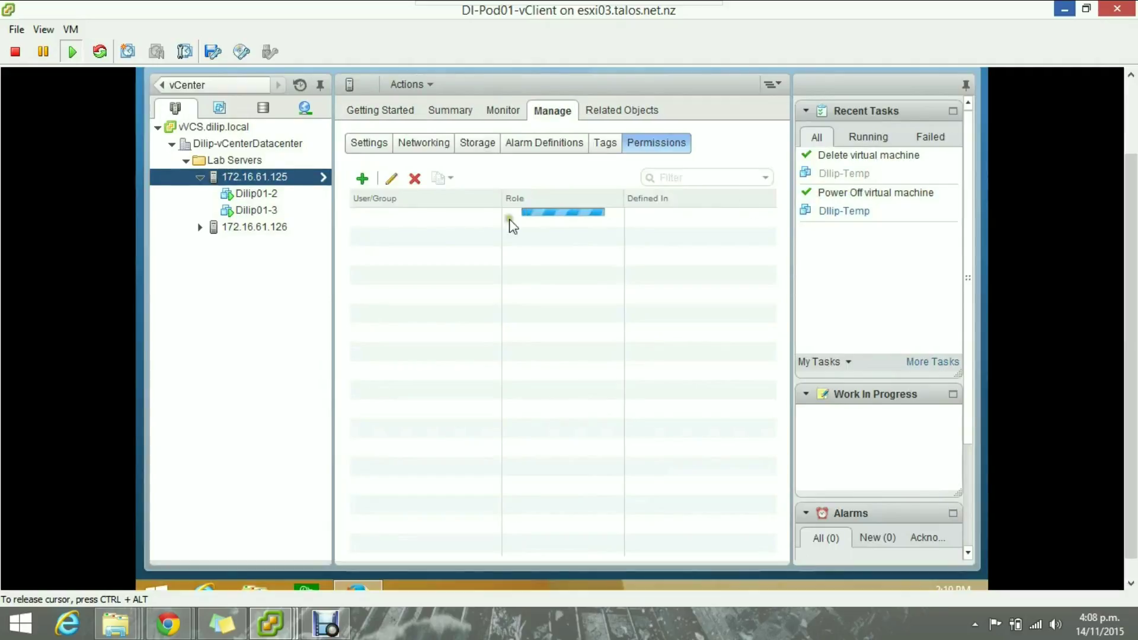
pyautogui.moveTo(1135, 289); pyautogui.dragTo(1134, 223)
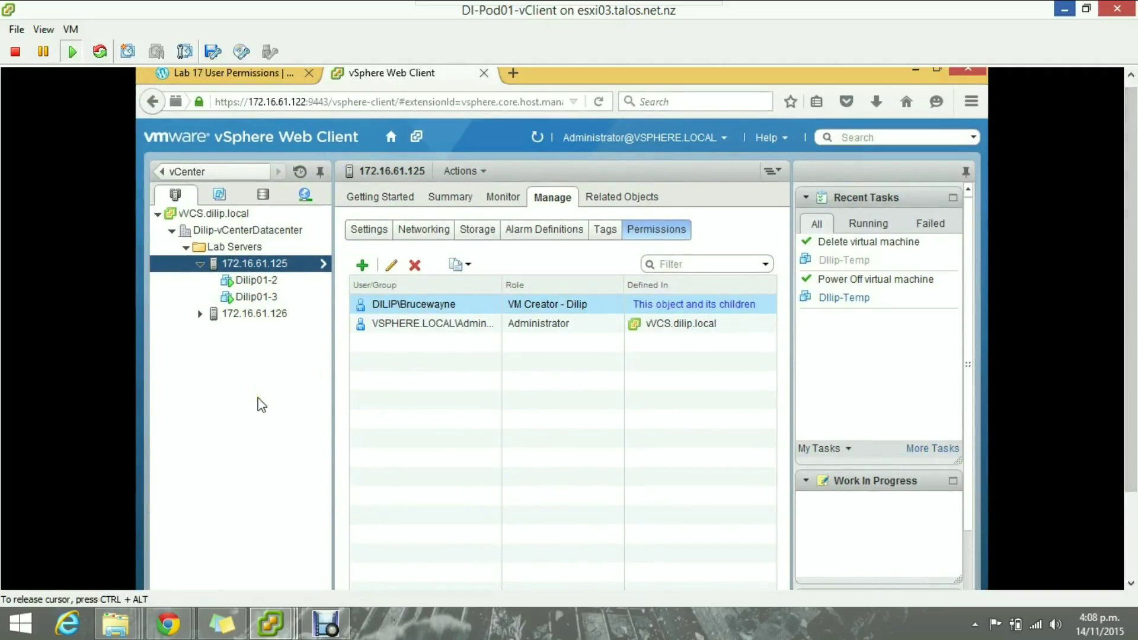